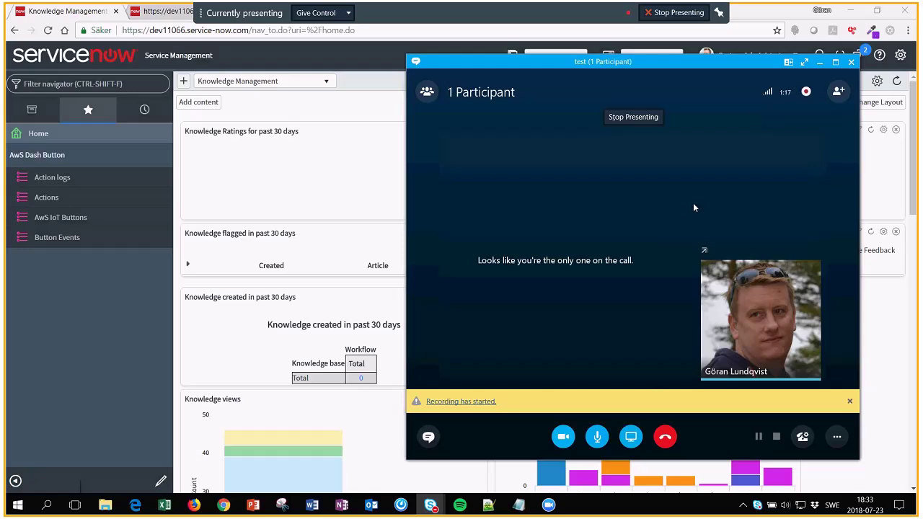
Minimize the Skype call window so the Knowledge Management dashboard is fully visible
left_click(820, 63)
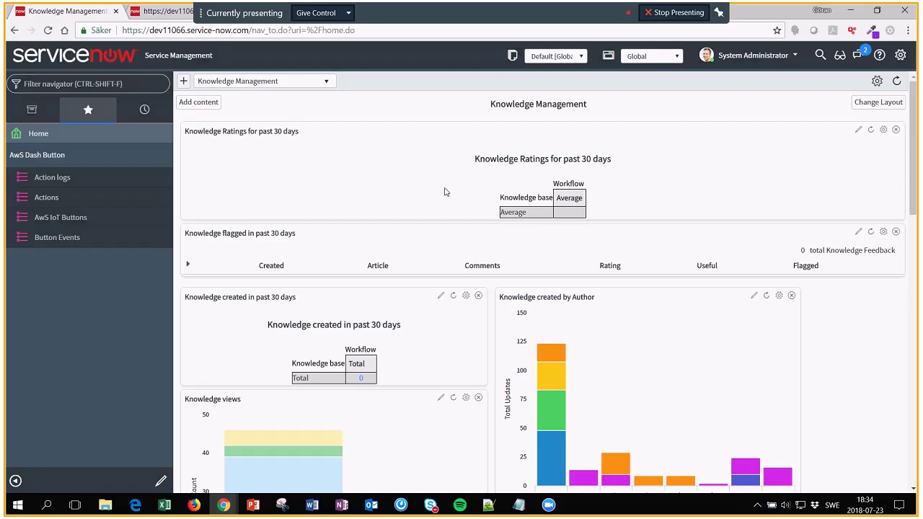
Filter the navigator for 'reports' and open Reports > Create New
left_click(106, 77)
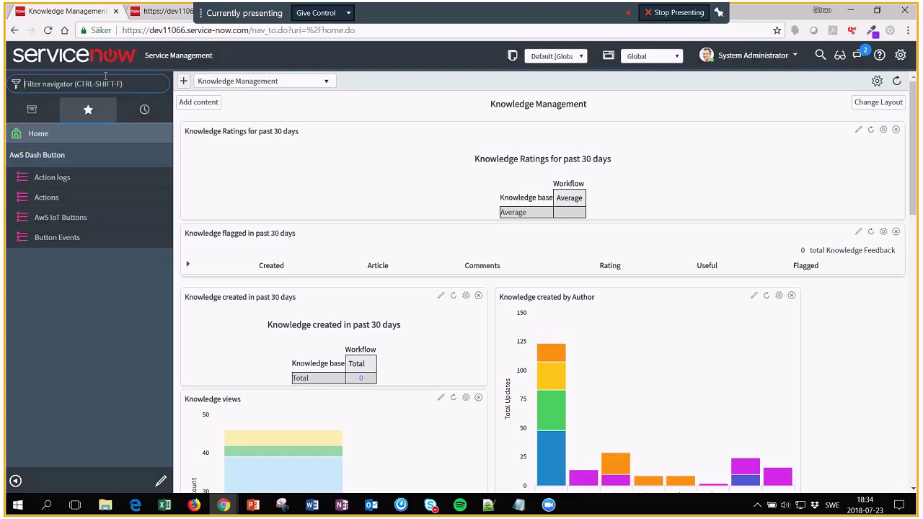
type("reports")
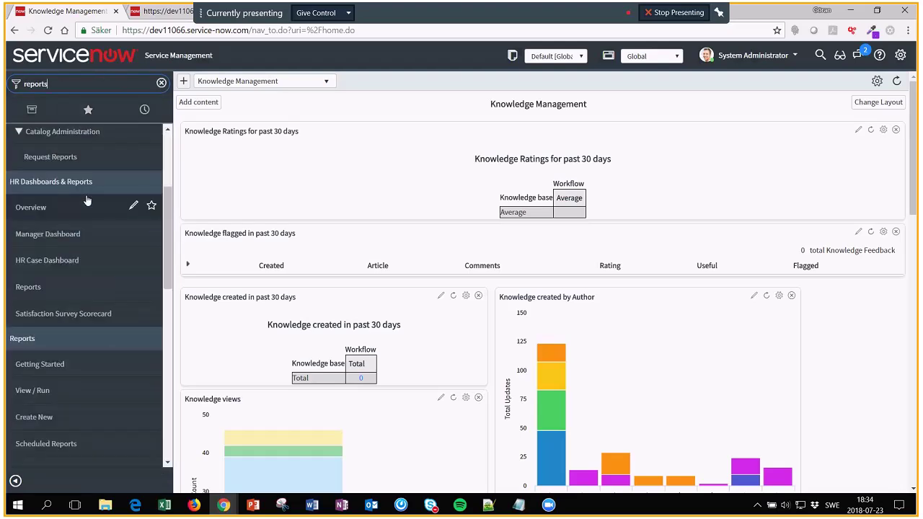
scroll(43, 188, "down", 3)
left_click(51, 186)
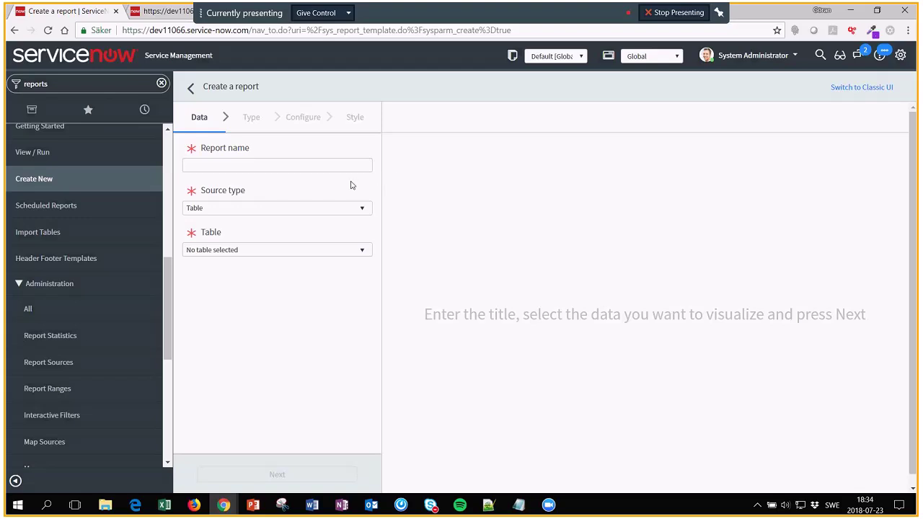
Name the report 'Incident reassignment count ServiceDesk' and choose the Incident [incident] table
left_click(321, 167)
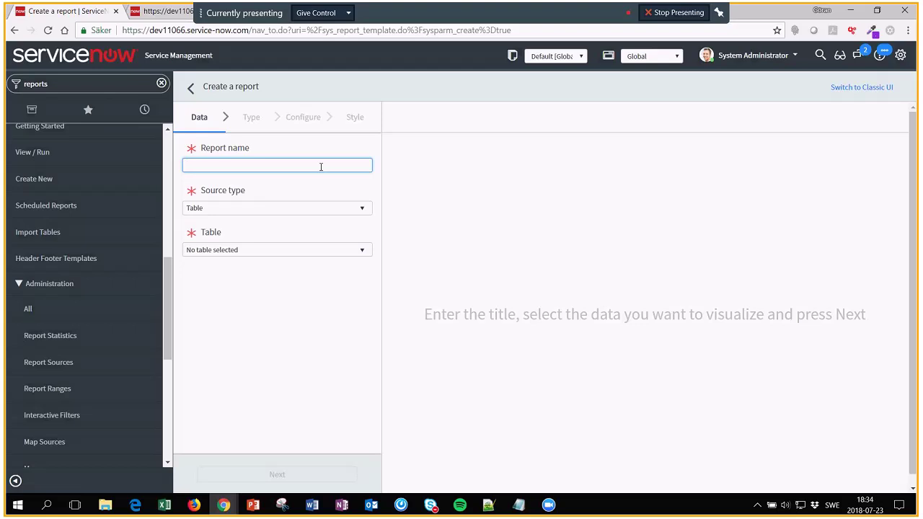
type("Incident ress")
type("olv")
key("BackSpace")
key("BackSpace")
key("BackSpace")
key("BackSpace")
type("assigb")
type("ment count ServiceDesk")
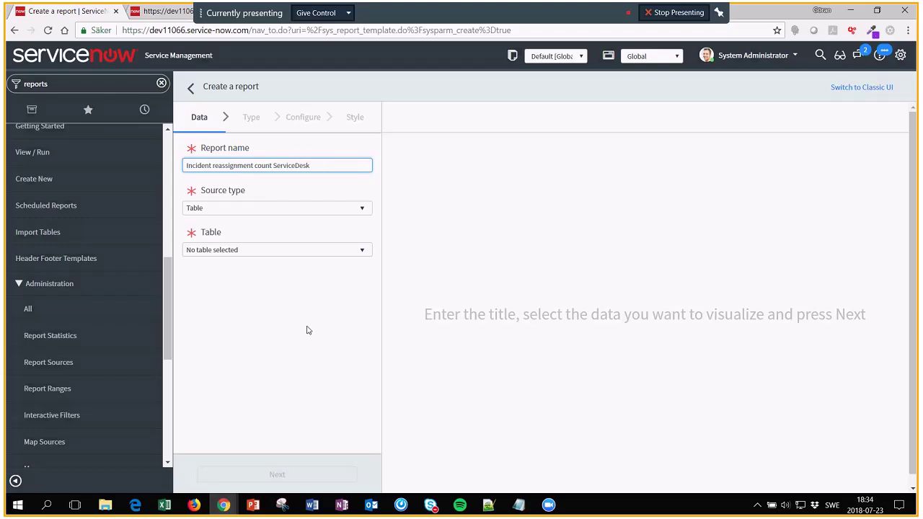
left_click(313, 252)
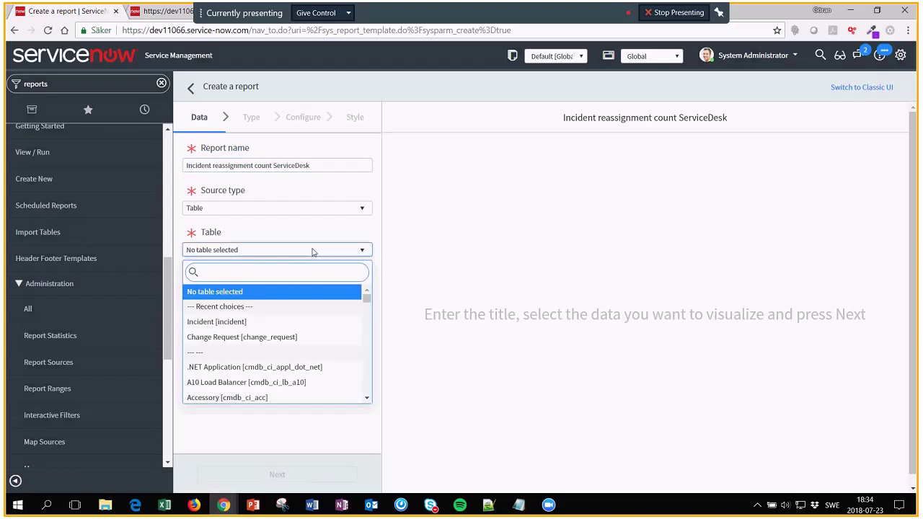
type("in")
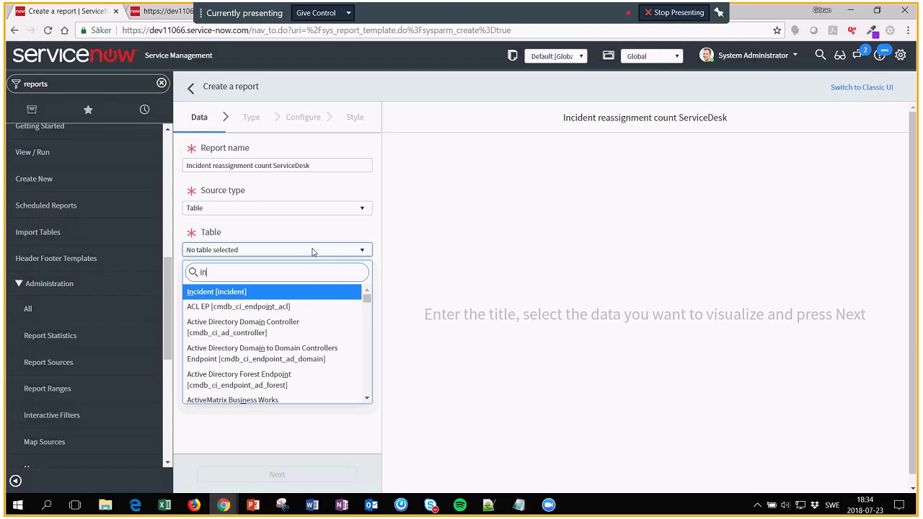
key("Return")
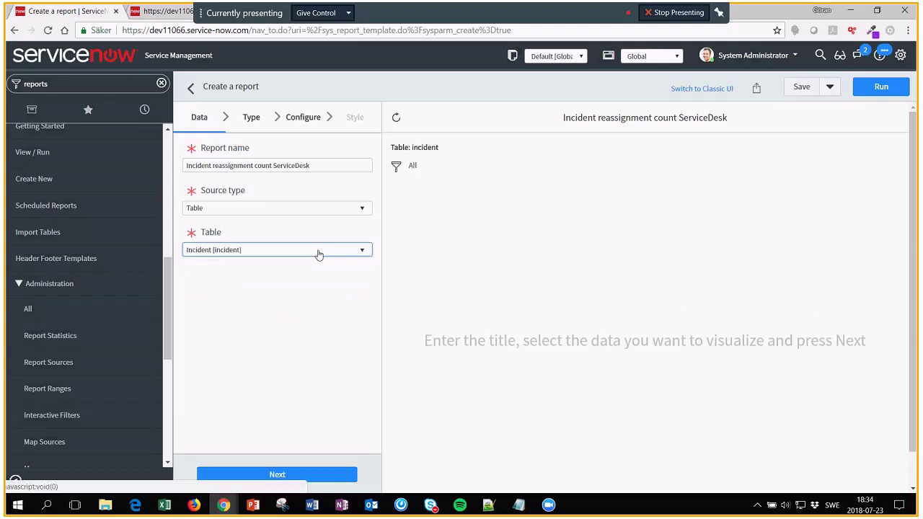
Choose the plain Bar chart as the report type
left_click(335, 476)
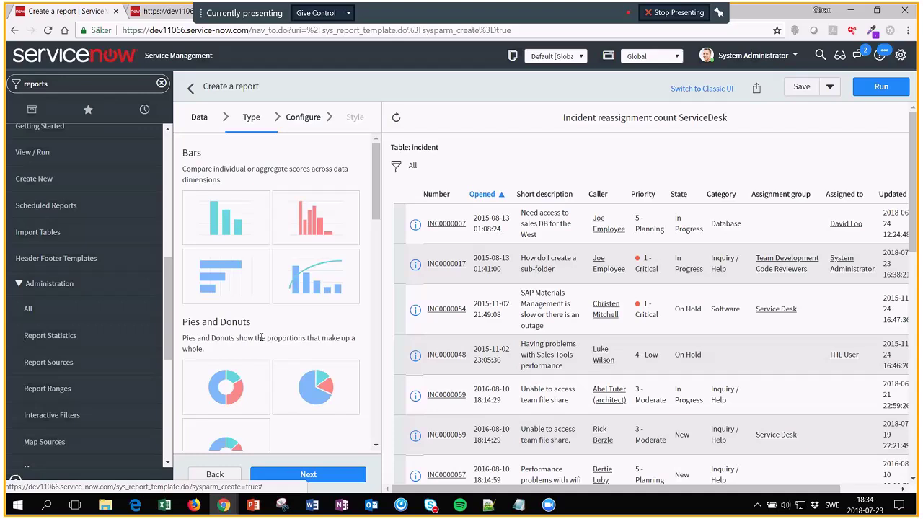
left_click(250, 241)
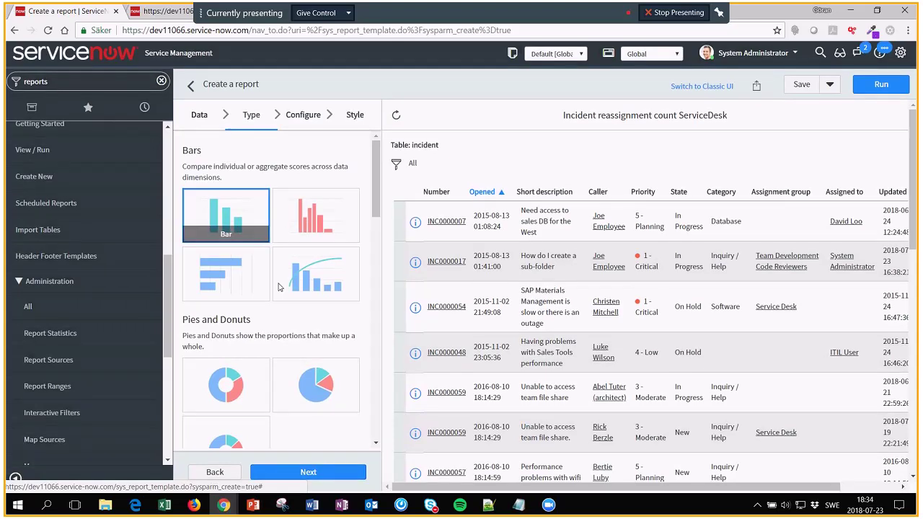
left_click(328, 474)
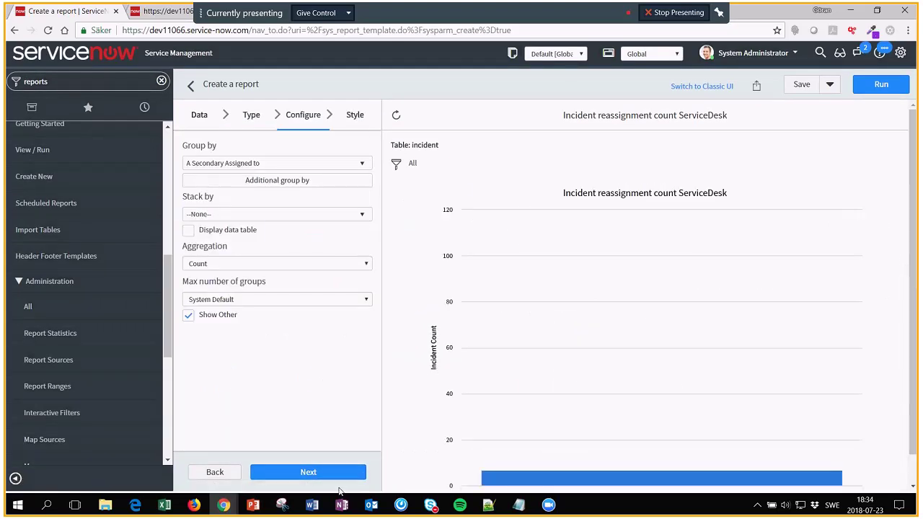
Group the bar chart by Reassignment count and run the report
scroll(541, 172, "down", 1)
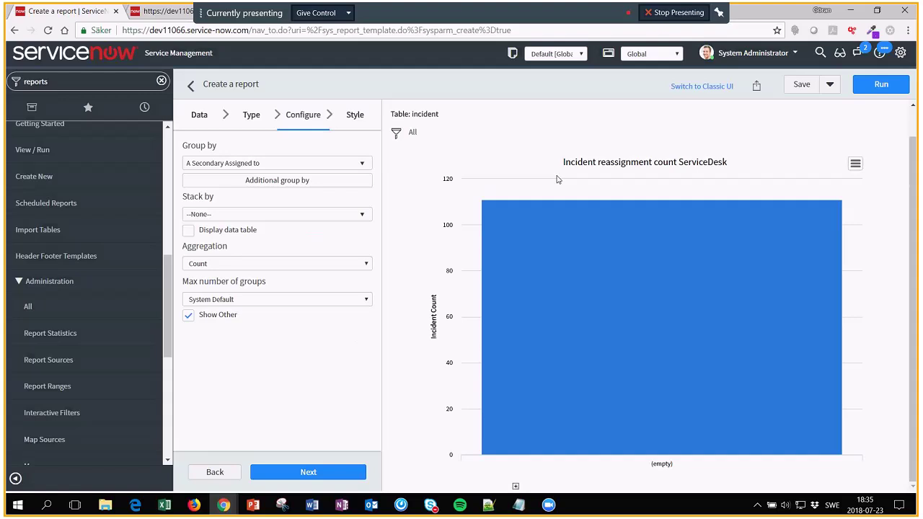
scroll(598, 250, "up", 1)
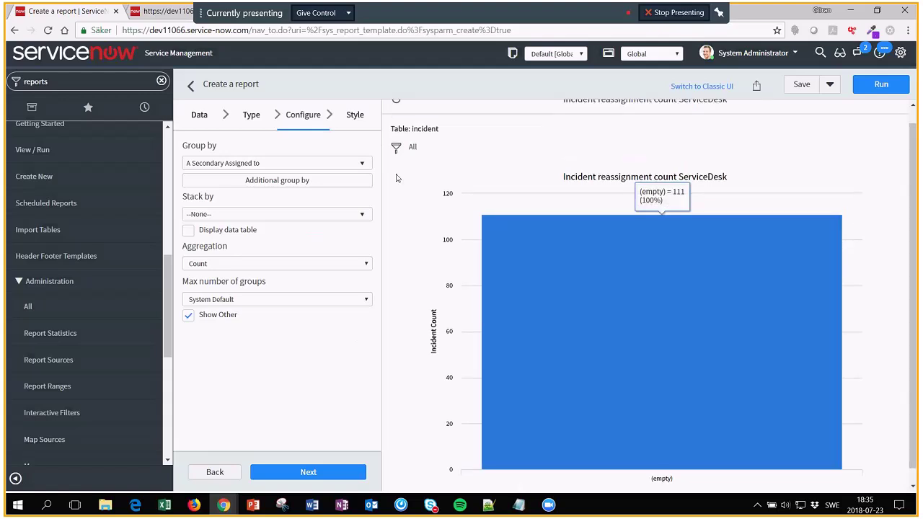
left_click(285, 168)
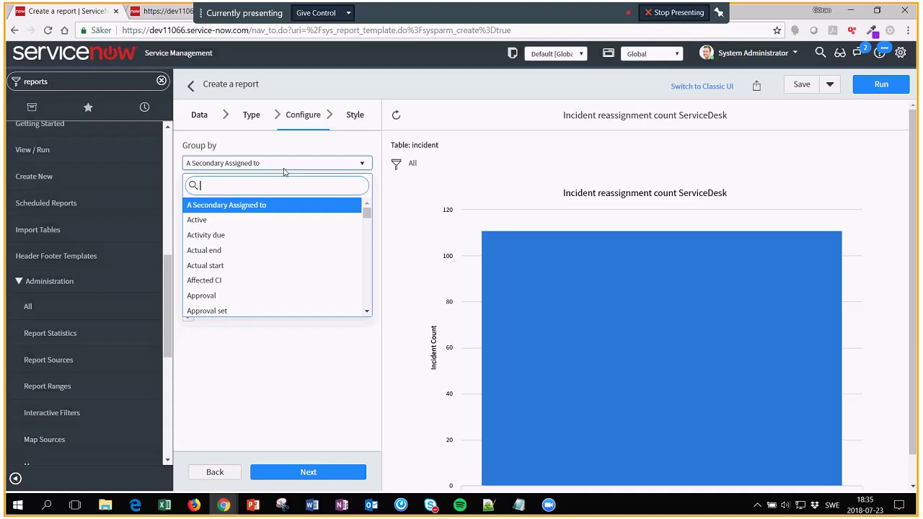
type("rea")
key("Down")
key("Down")
key("Down")
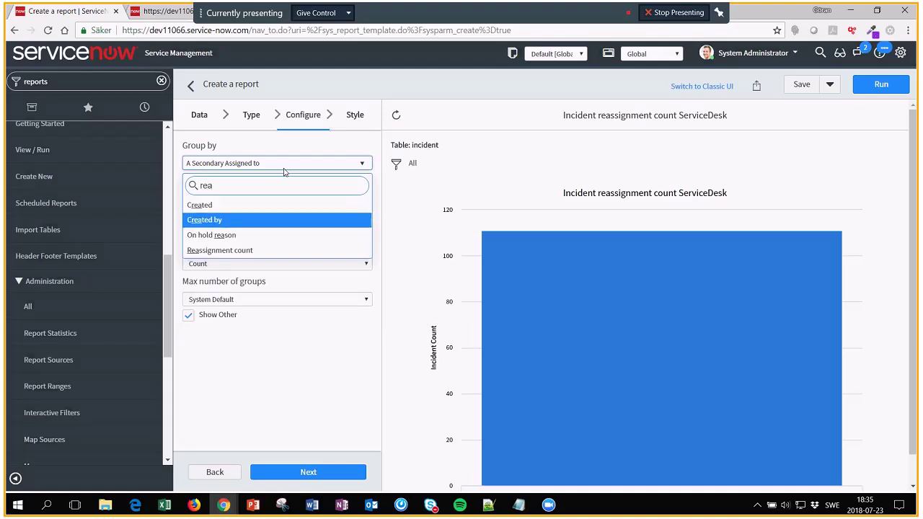
key("Return")
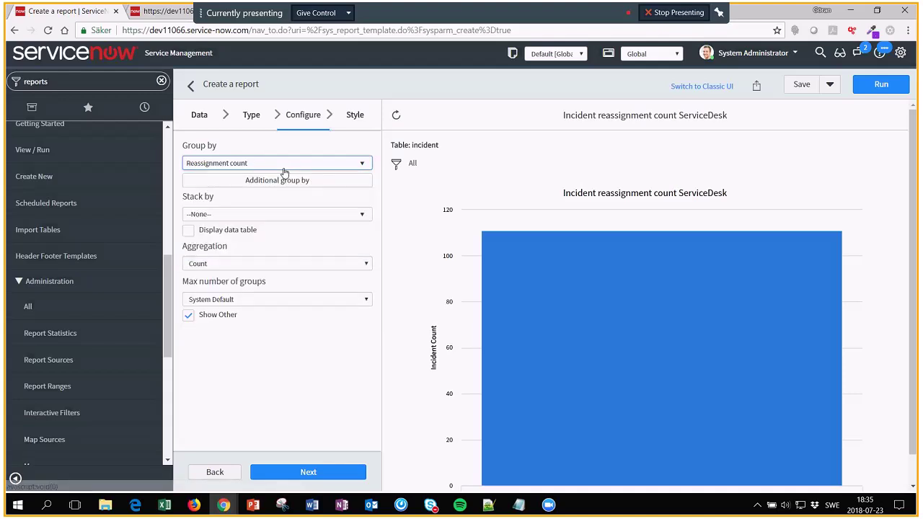
left_click(882, 84)
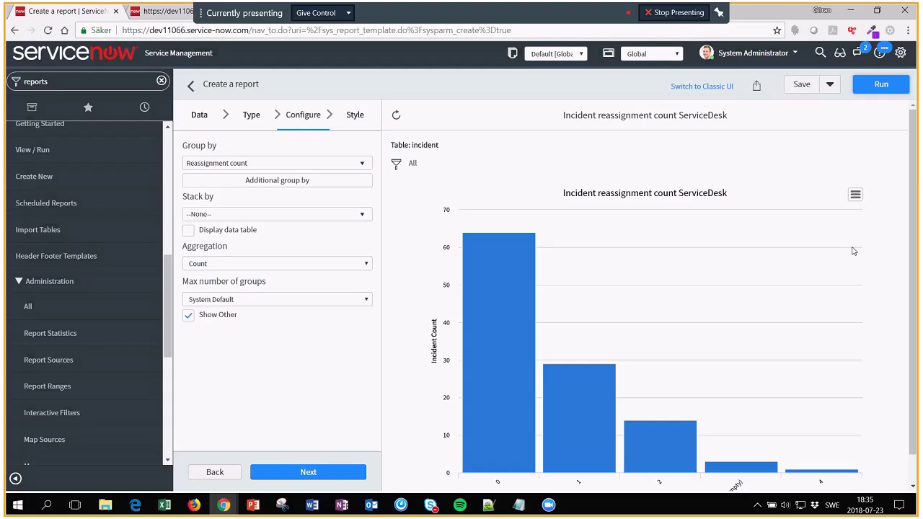
scroll(811, 294, "down", 1)
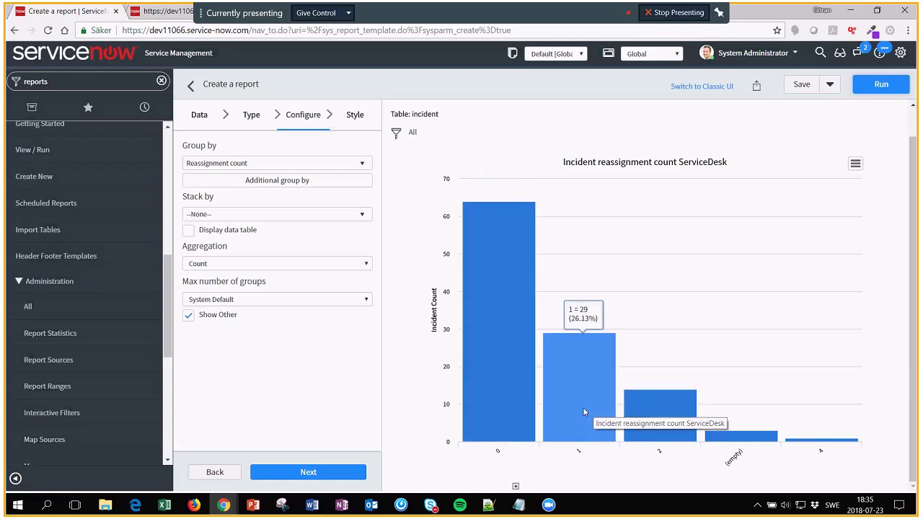
Stack the bars by Opened by and run the report
left_click(306, 214)
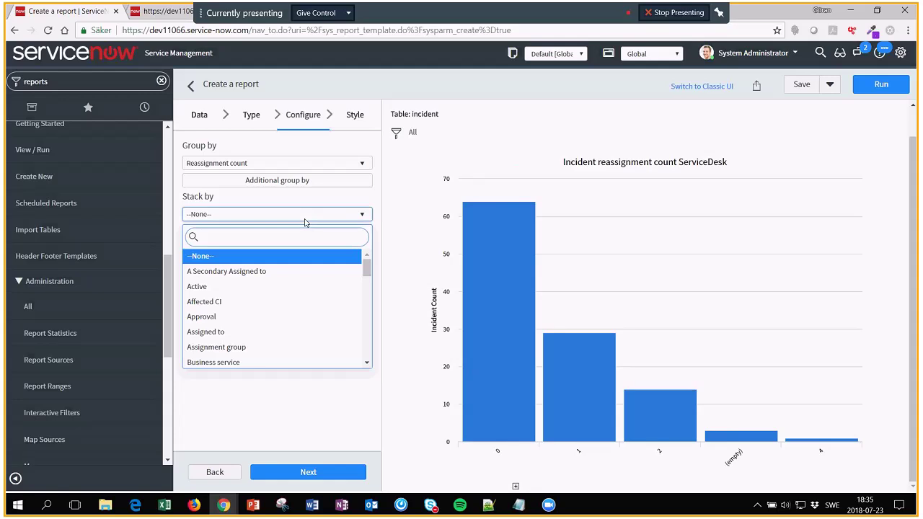
type("cre")
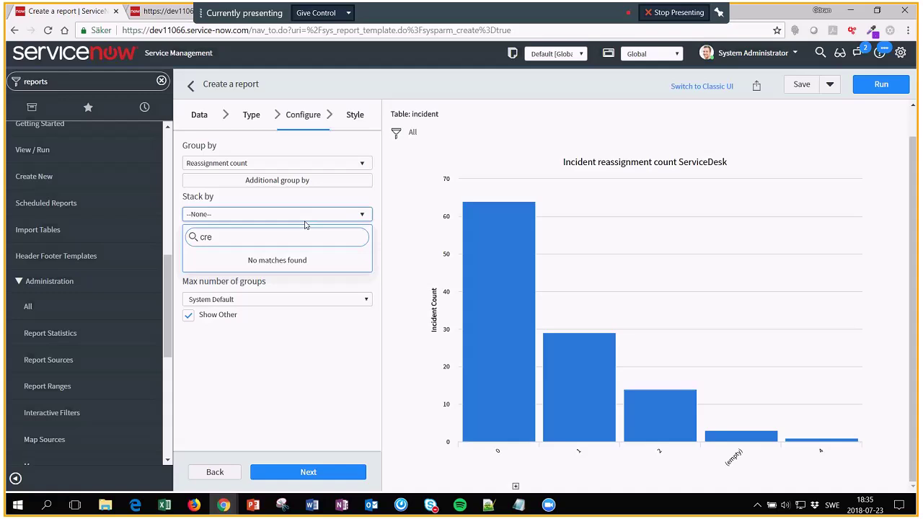
key("BackSpace")
key("BackSpace")
key("BackSpace")
type("op")
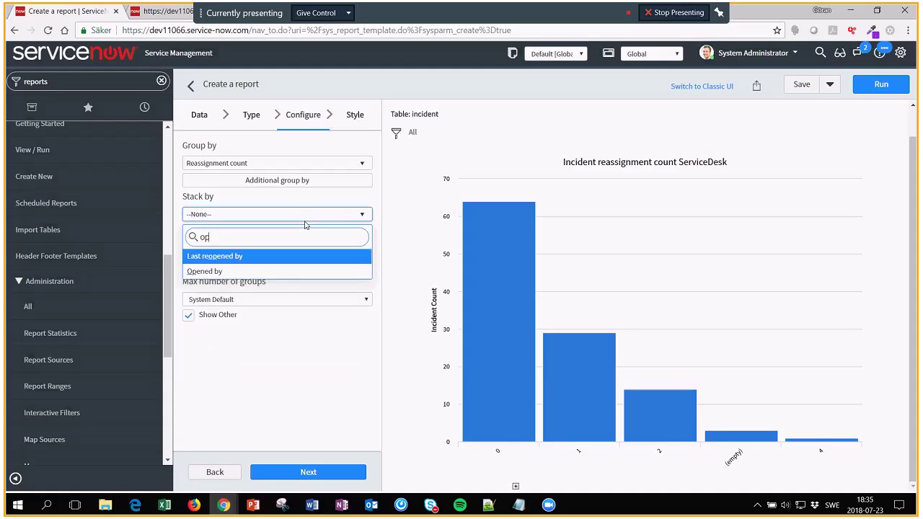
type("er")
key("Down")
key("Return")
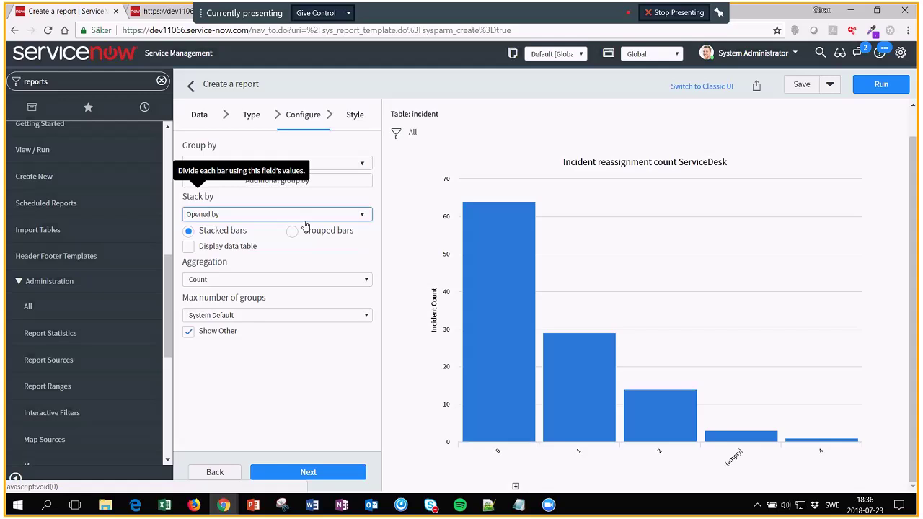
left_click(872, 89)
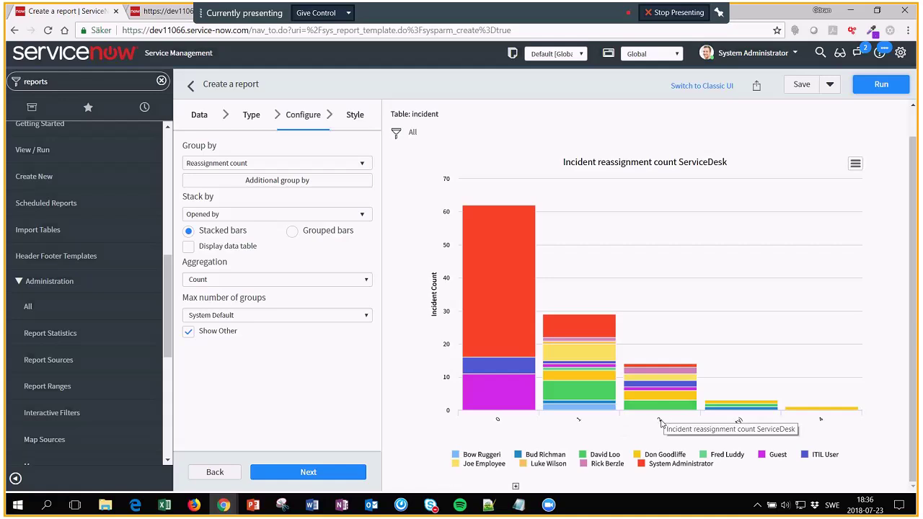
Switch to Grouped bars and rerun the report
mouse_move(666, 407)
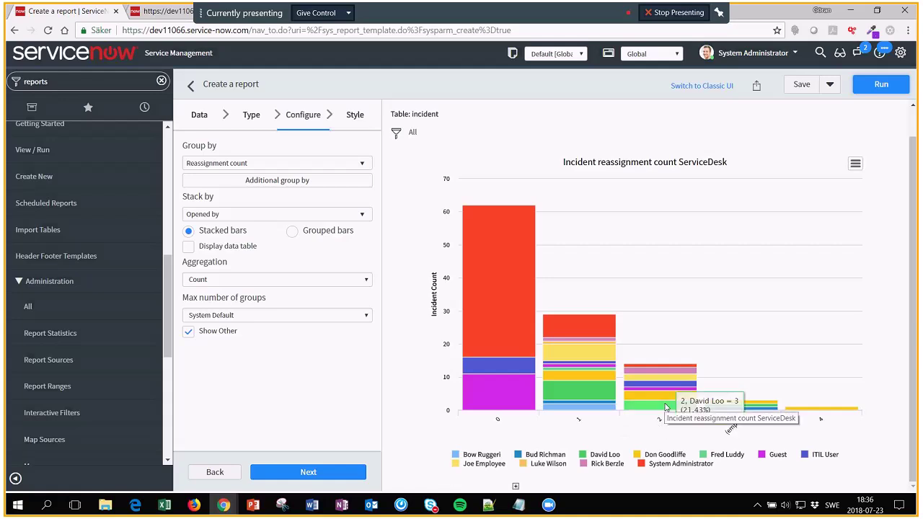
left_click(291, 231)
left_click(881, 85)
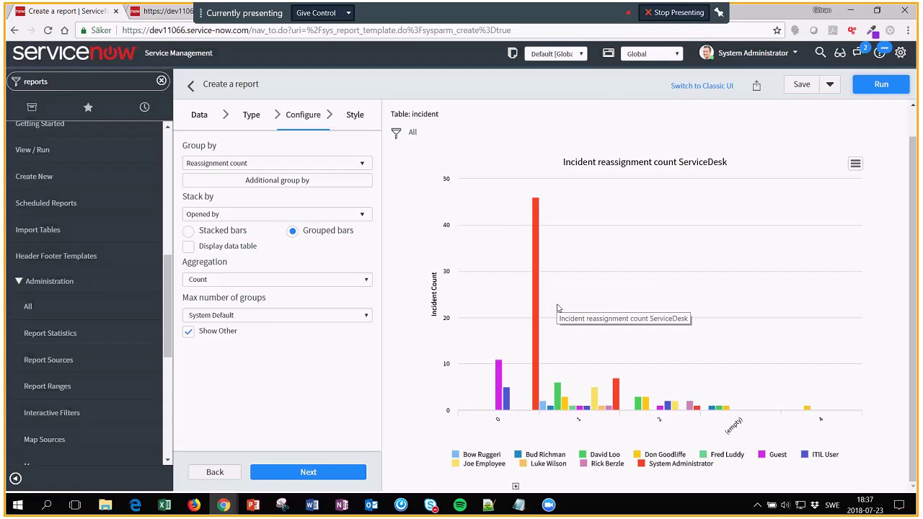
Add a report filter condition on the Opened by field
left_click(396, 132)
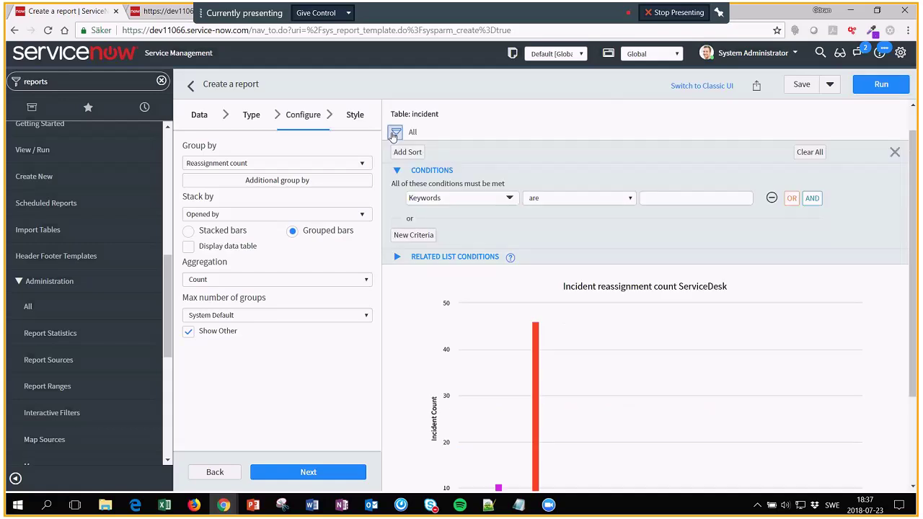
left_click(446, 202)
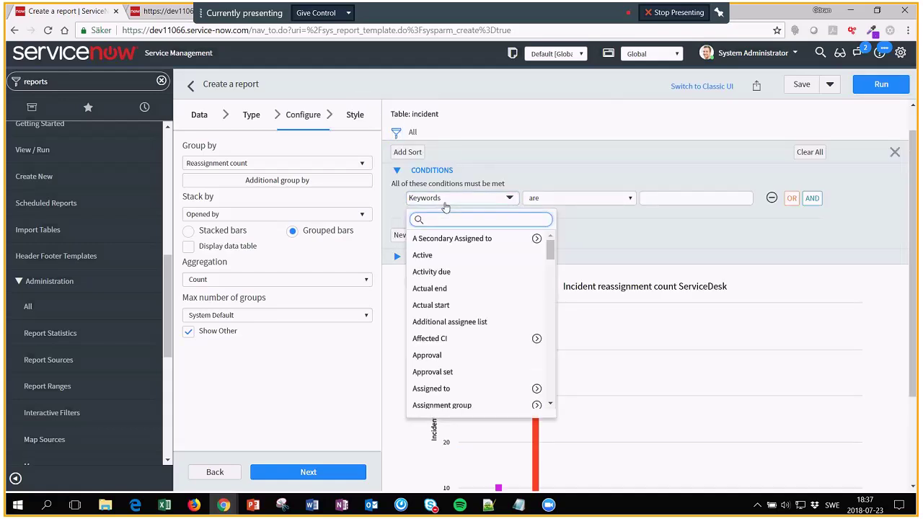
type("open")
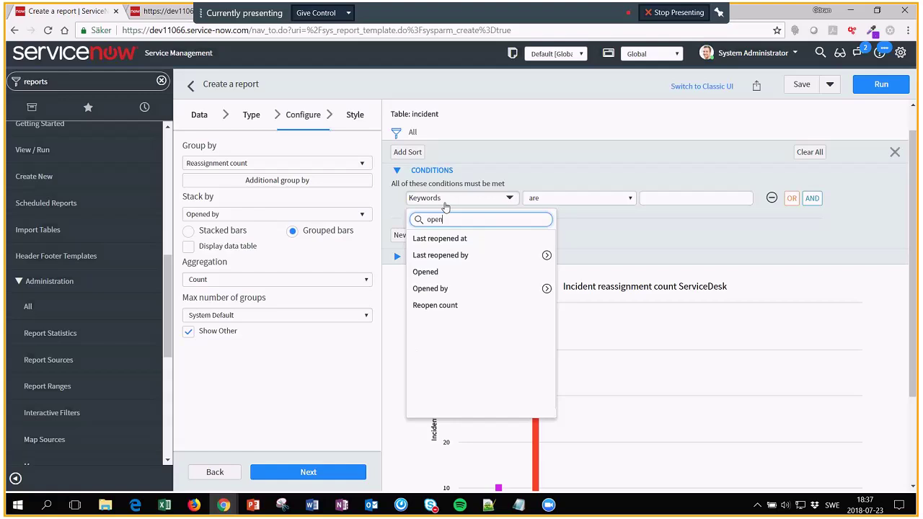
key("Down")
key("Down")
key("Down")
key("Return")
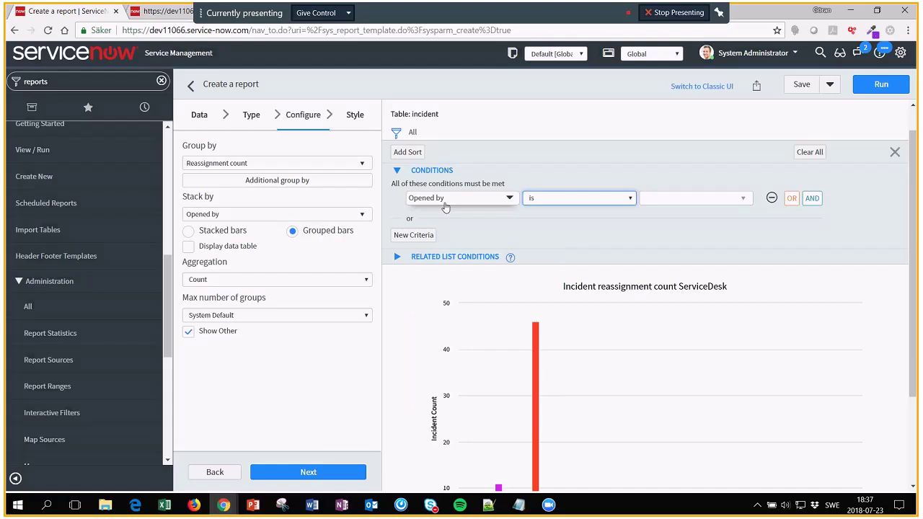
Review the Opened by operator choices, leaving the operator as 'is'
left_click(550, 202)
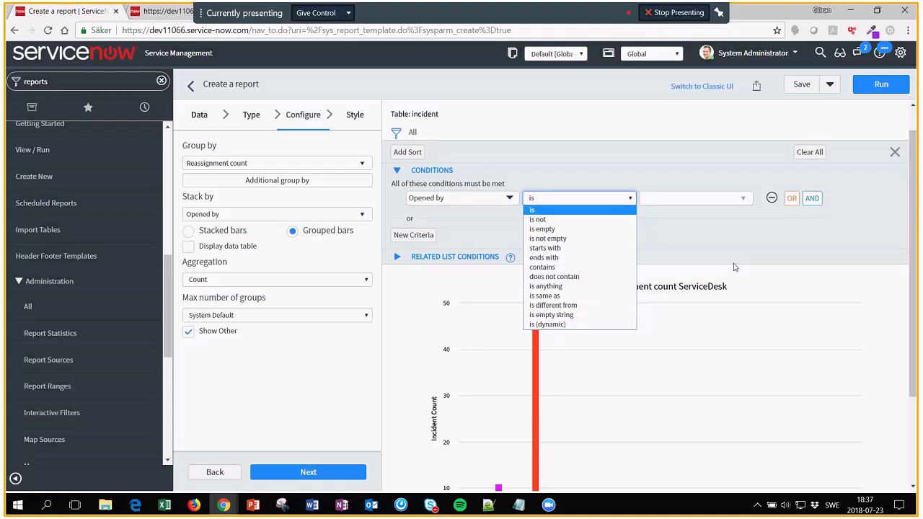
left_click(708, 186)
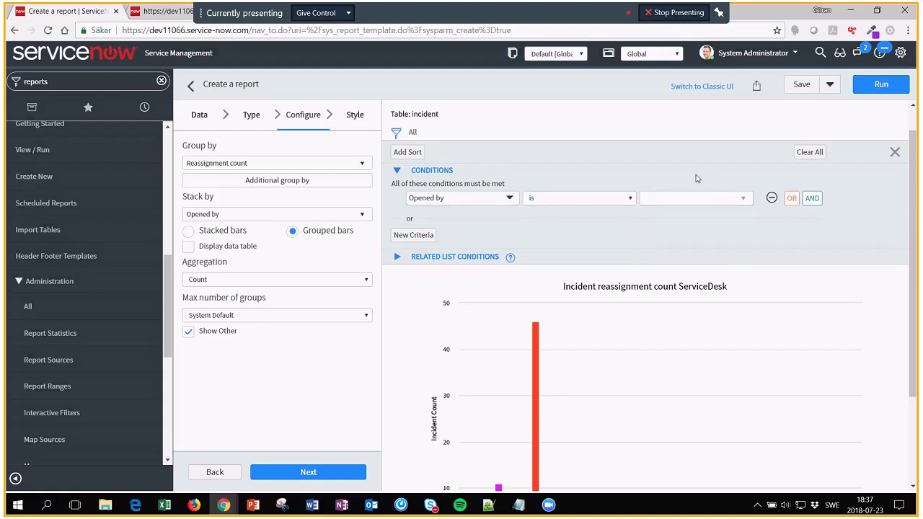
left_click(627, 202)
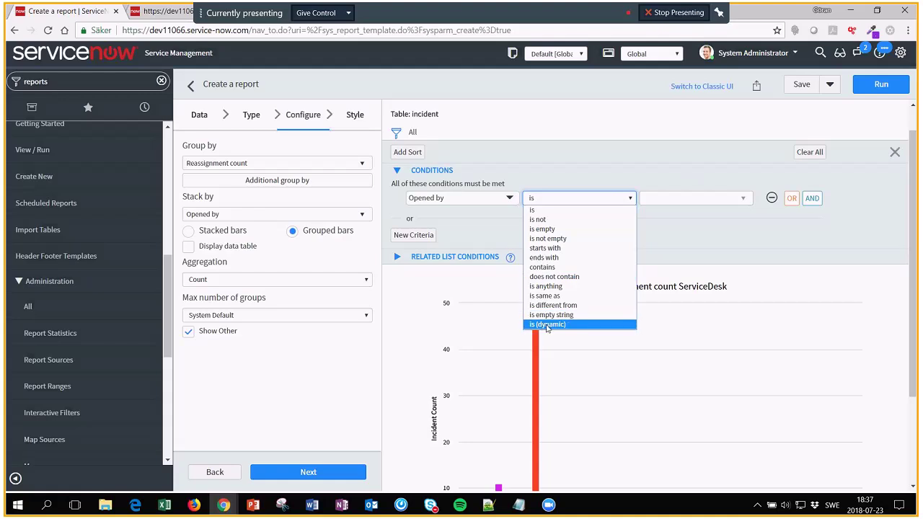
key("Escape")
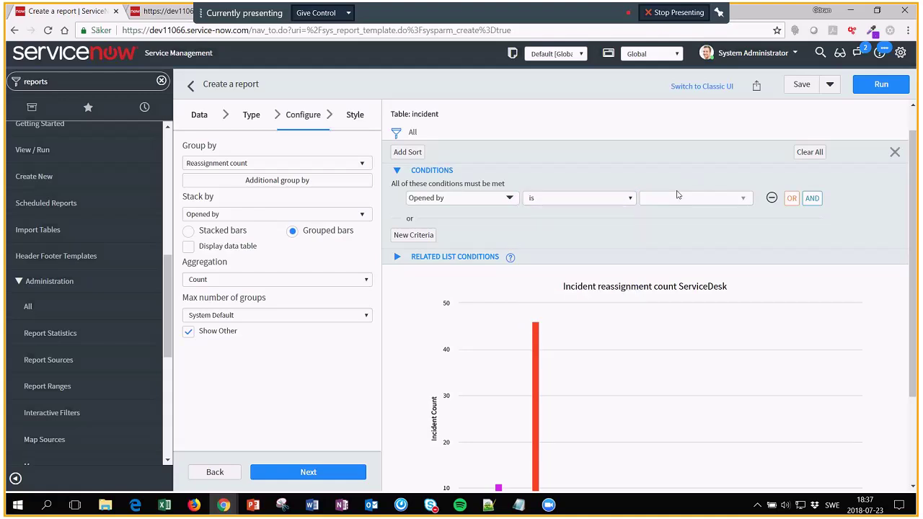
Filter the application navigator for 'dynamic' modules
left_click(113, 81)
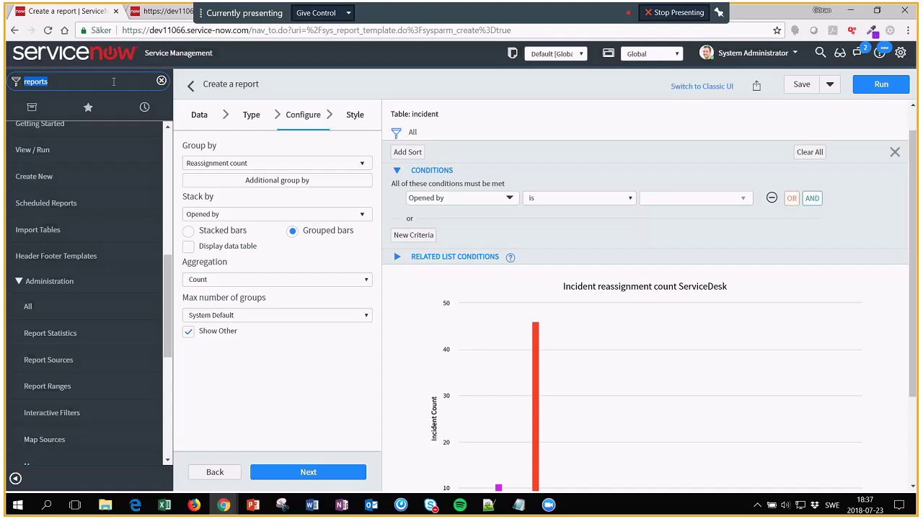
type("dym")
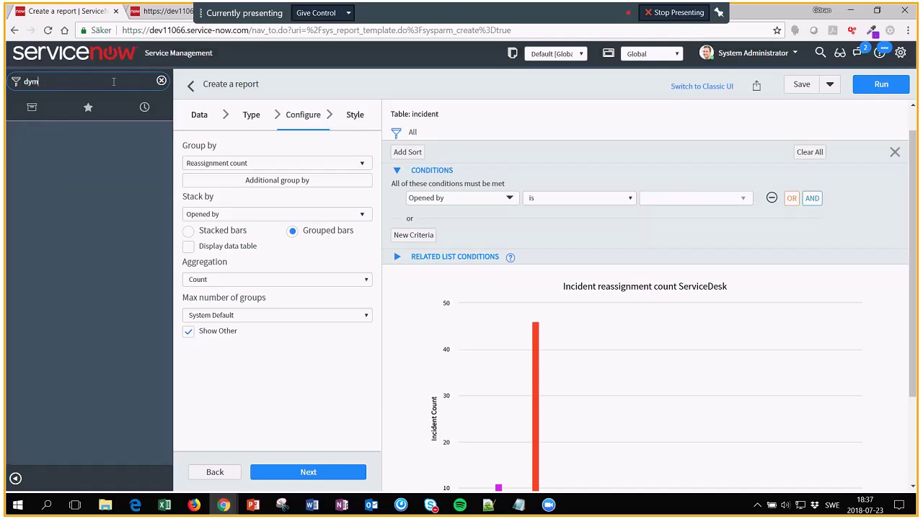
key("BackSpace")
type("namic")
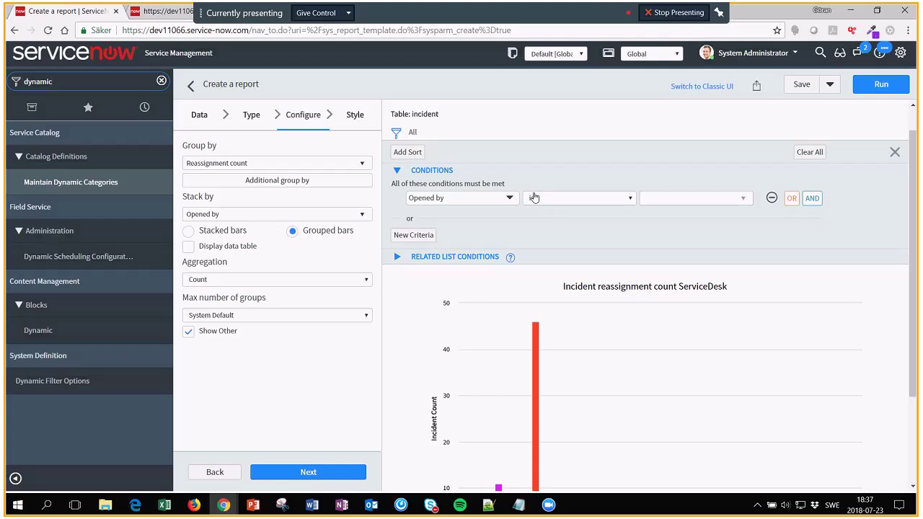
Change the condition to Assignment group is (dynamic) One of My Groups
left_click(482, 205)
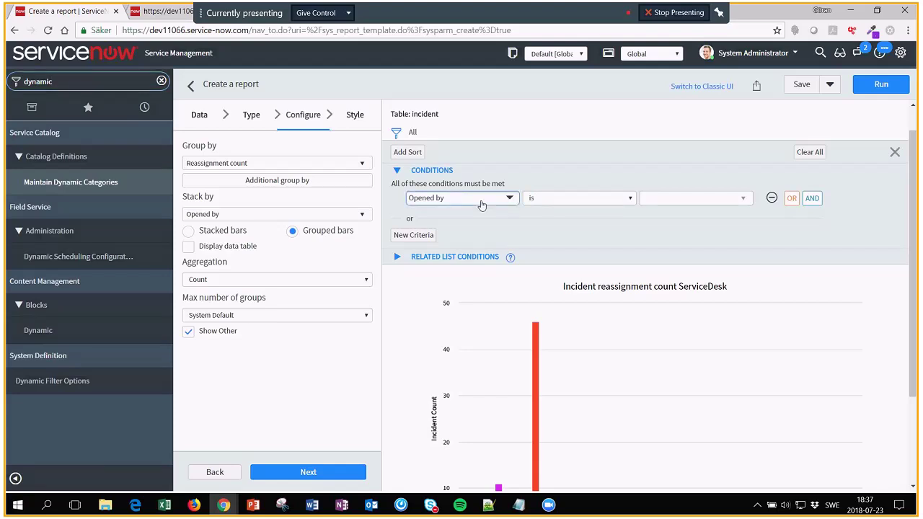
type("assi")
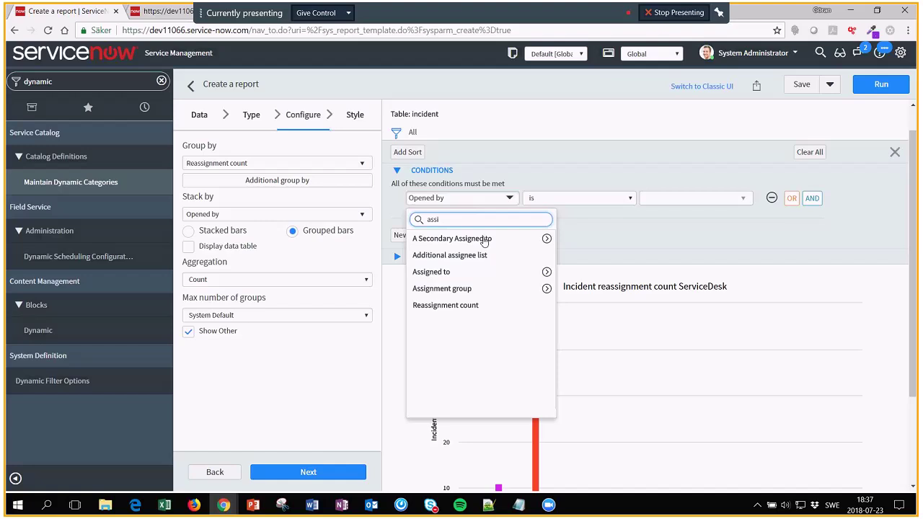
left_click(462, 289)
left_click(570, 198)
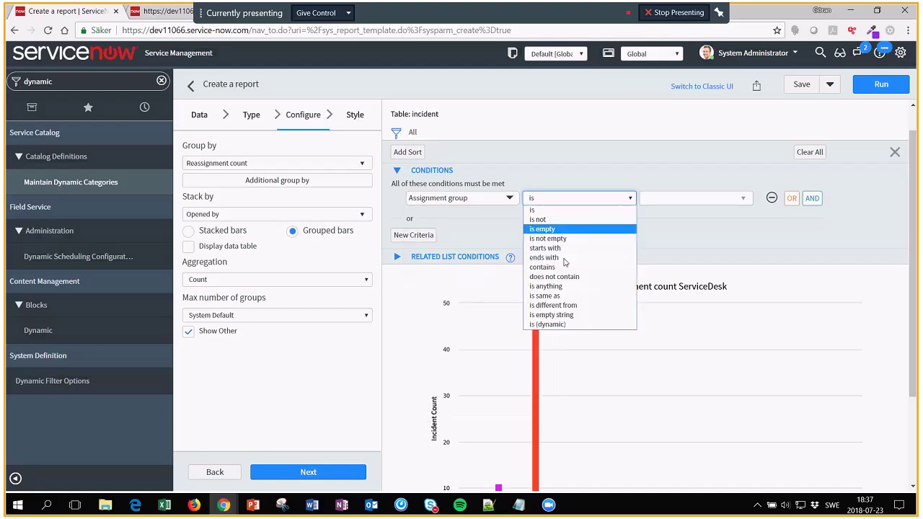
left_click(577, 325)
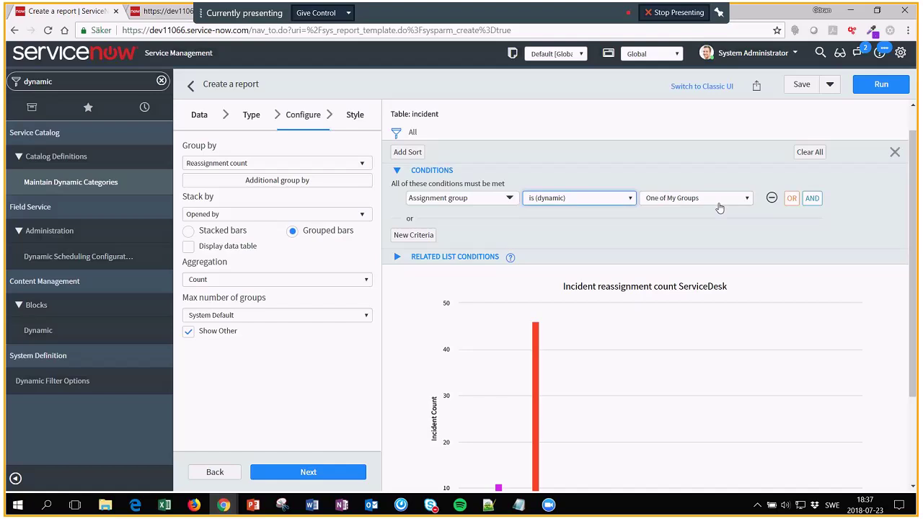
Open Dynamic Filter Options and try Label filters 'get' and 'getgr', then clear it
left_click(55, 383)
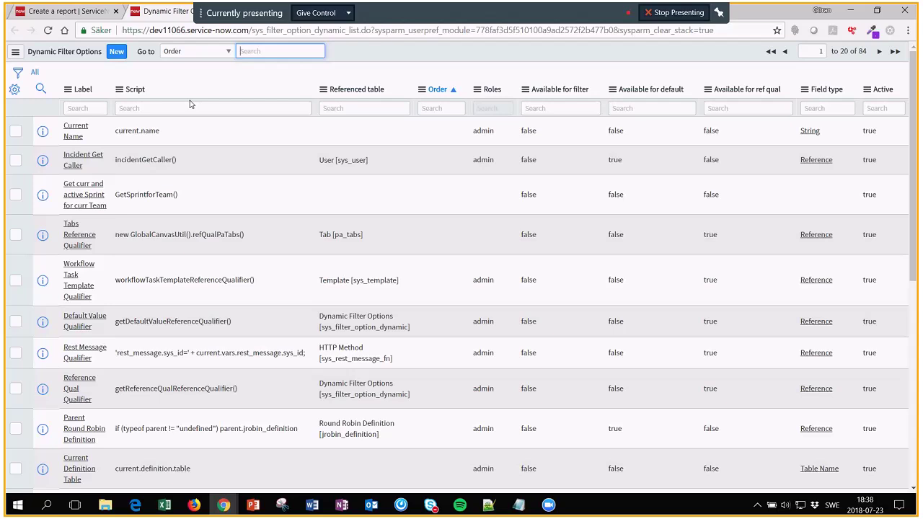
left_click(85, 108)
type("get")
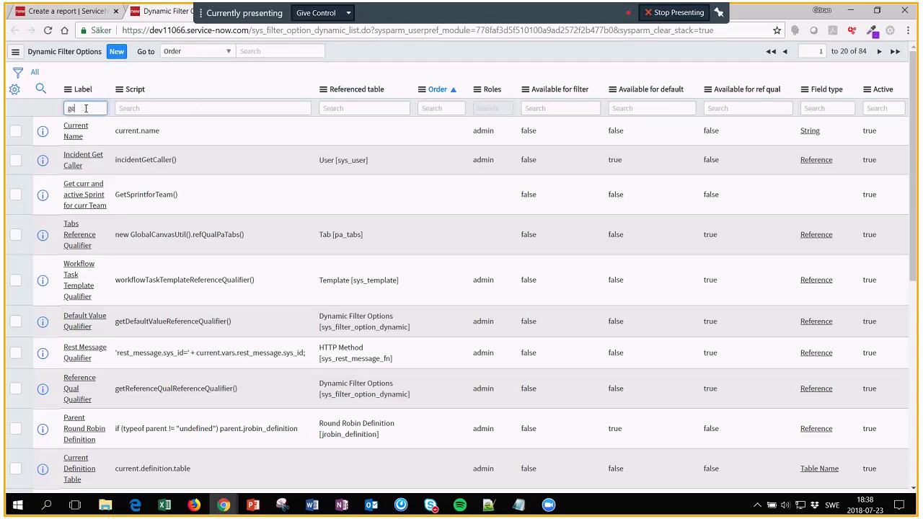
key("Return")
left_click(86, 109)
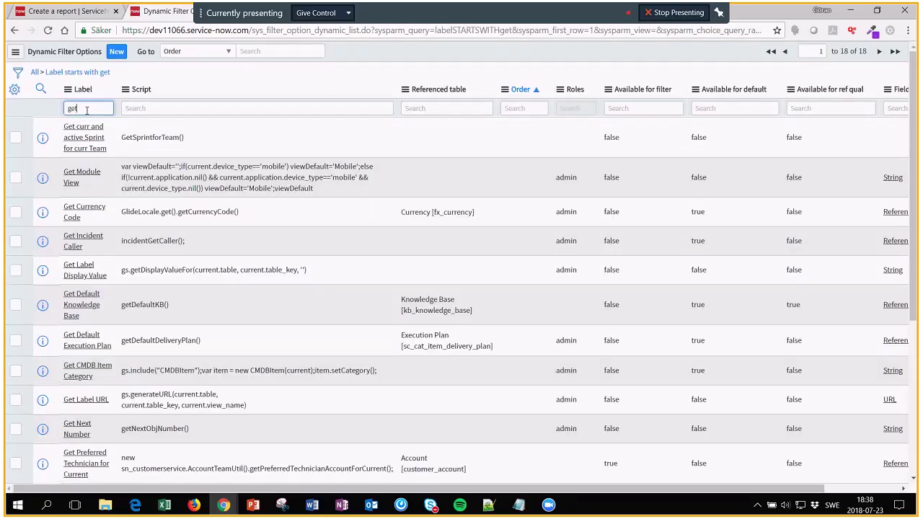
type("gr")
key("Return")
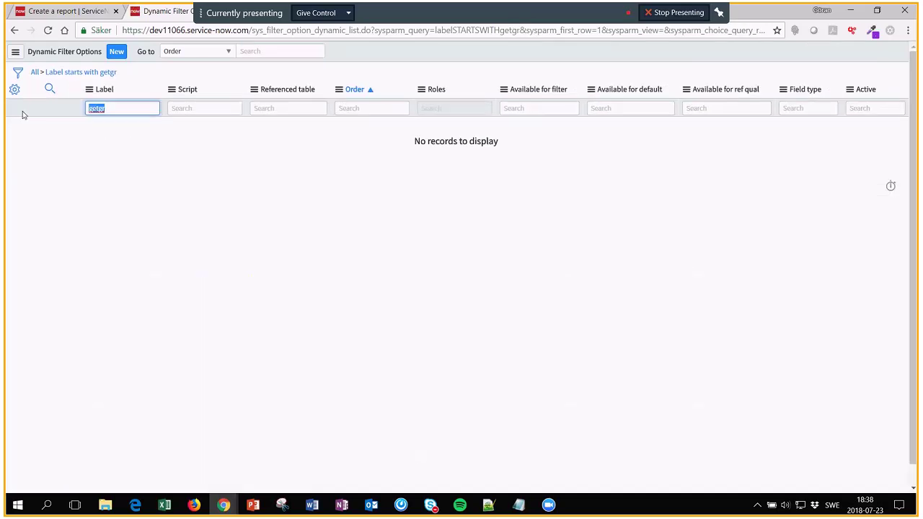
key("BackSpace")
Add the Created column to the list and sort by it newest first
left_click(14, 90)
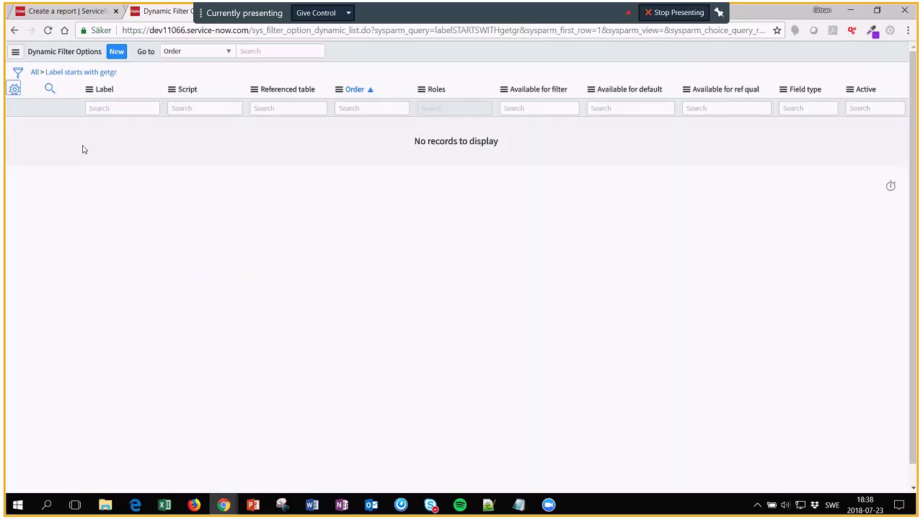
left_click(312, 139)
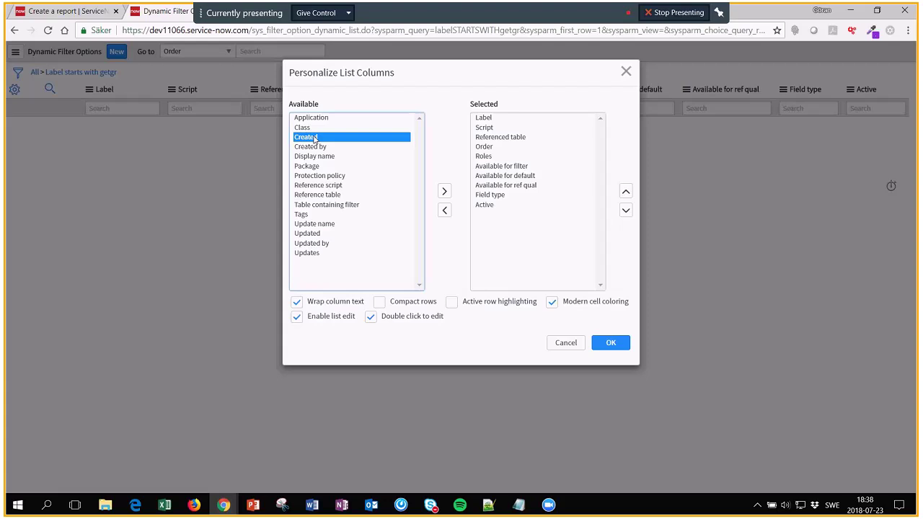
left_click(444, 191)
left_click(611, 345)
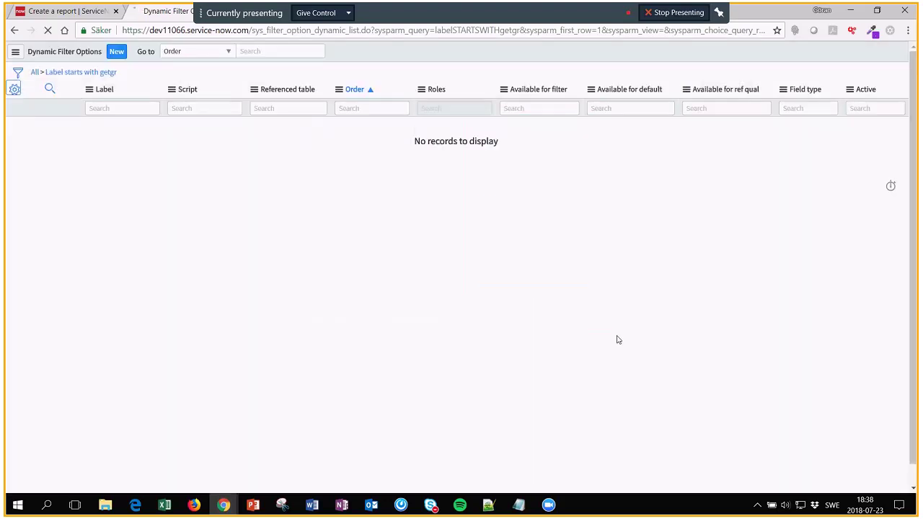
left_click(880, 89)
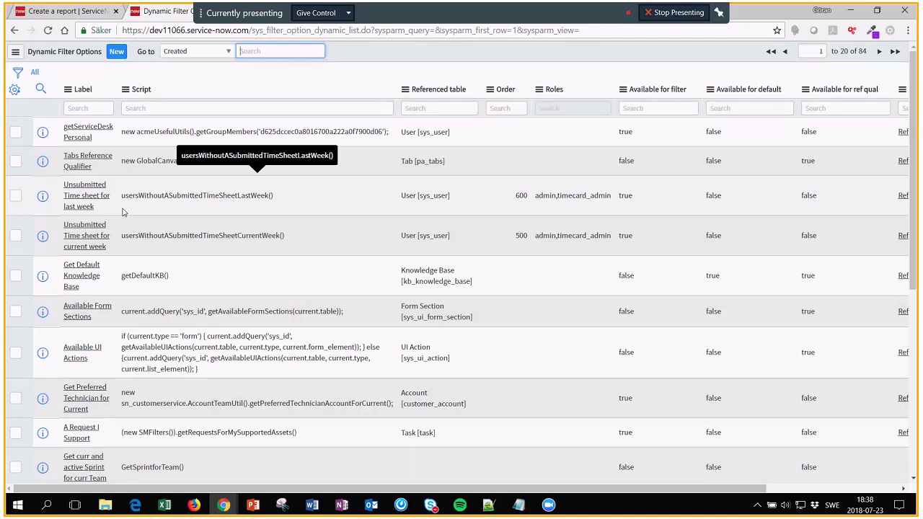
Open the getServiceDesk Personal record and select its Script text to inspect it
left_click(95, 130)
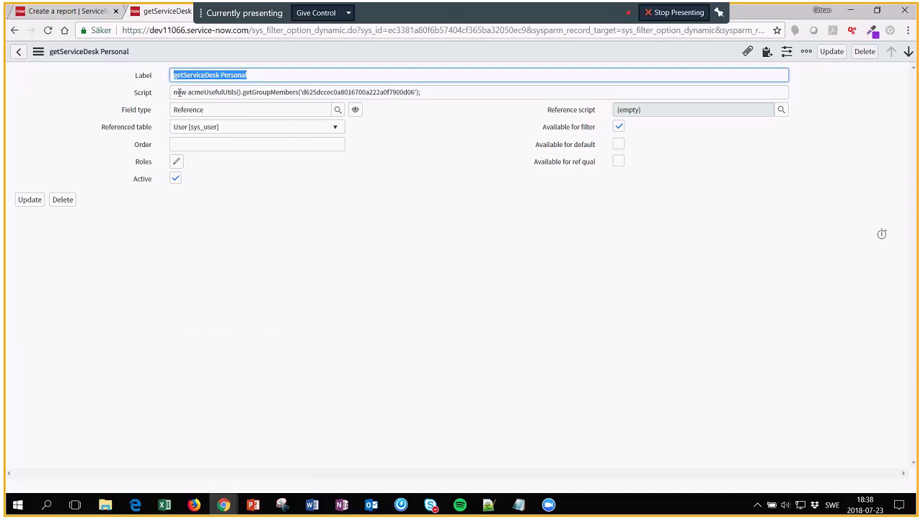
left_click_drag(171, 93, 495, 90)
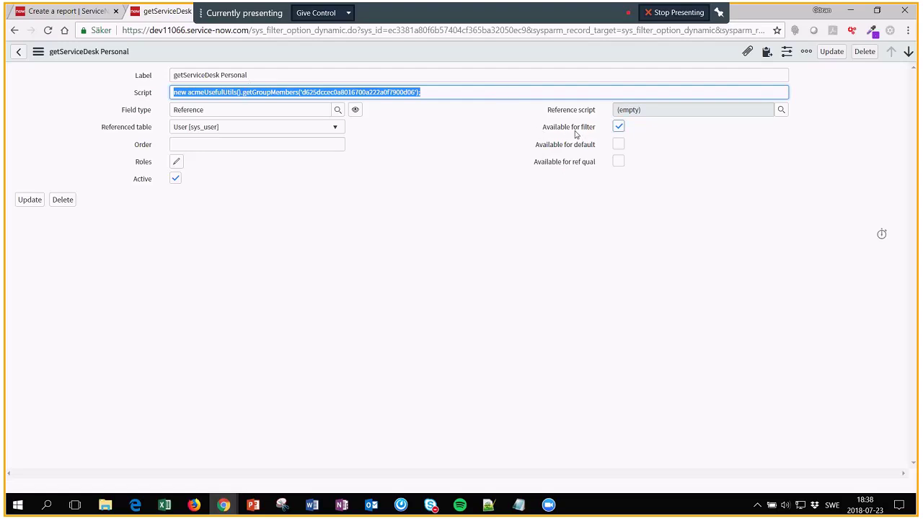
mouse_move(587, 133)
Search the navigator for 'script include' and list all 1867 script includes unfiltered
left_click(77, 13)
double_click(63, 80)
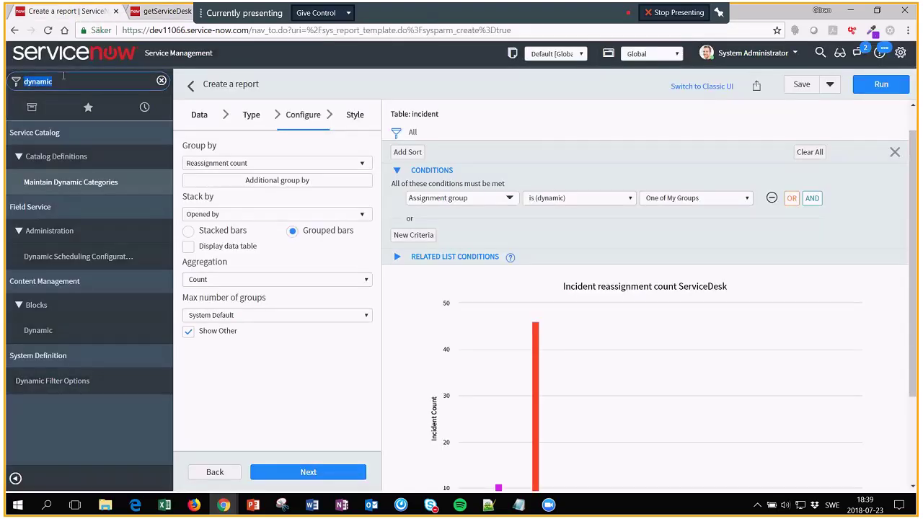
type("script")
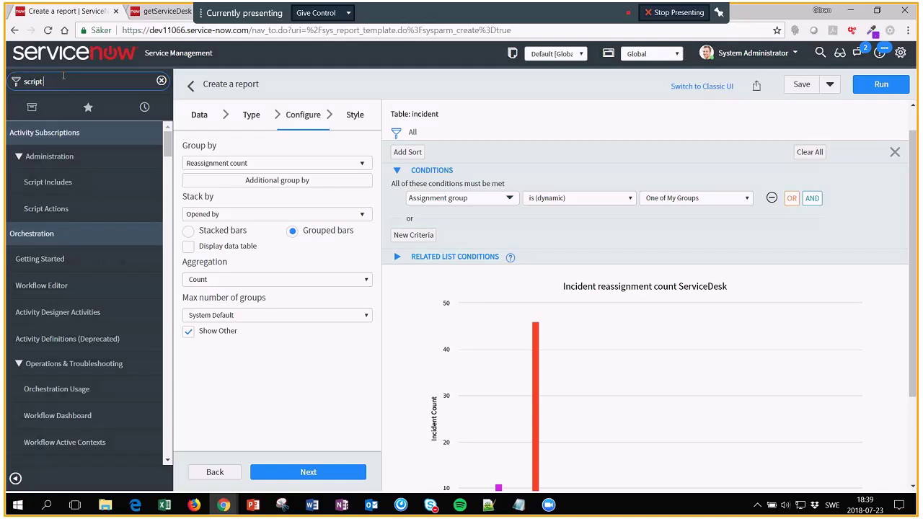
type(" include")
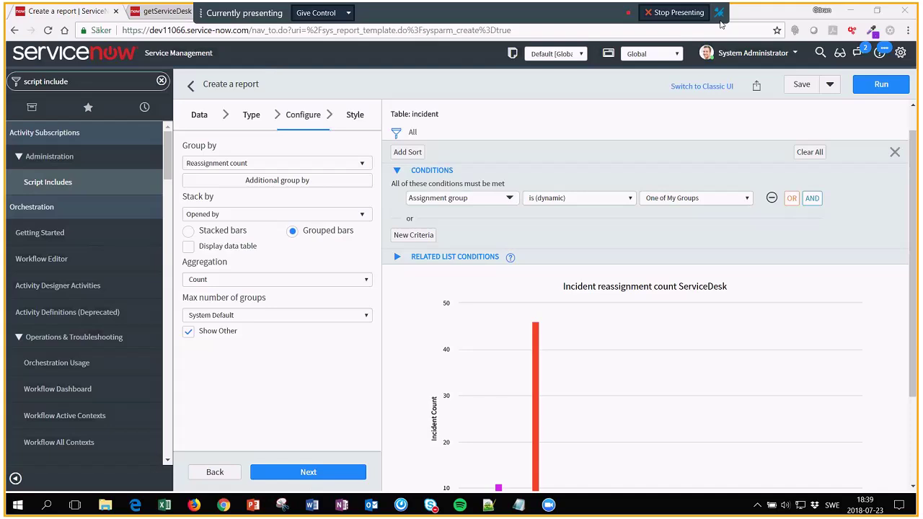
left_click(296, 10)
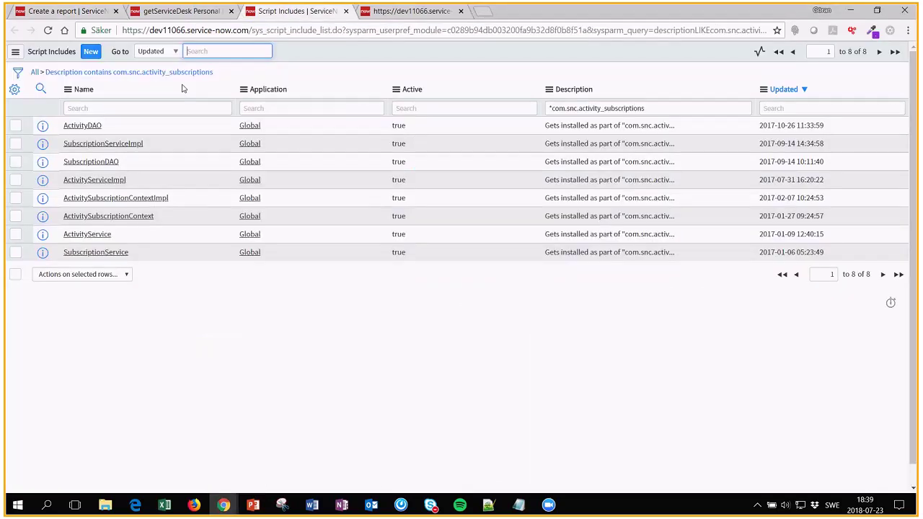
left_click(35, 73)
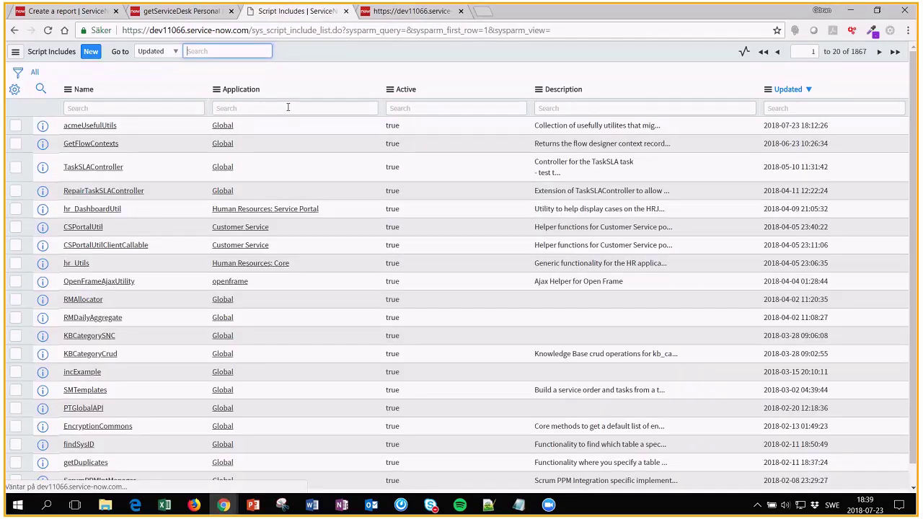
Open acmeUsefulUtils and delete the doc comment above getGroupMembers
left_click(102, 133)
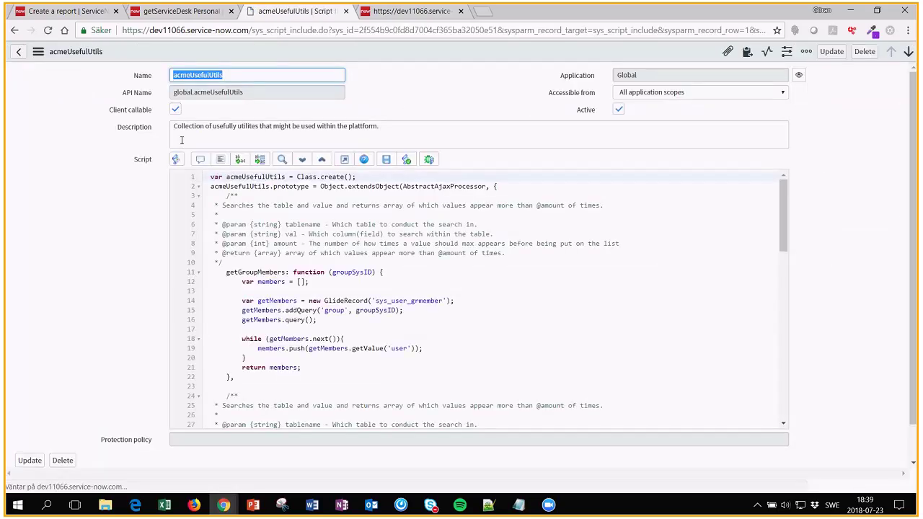
left_click(222, 260)
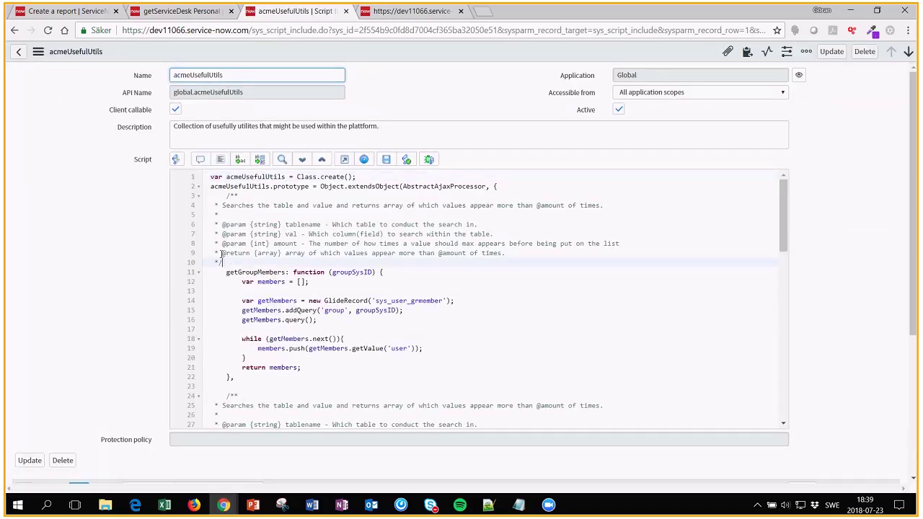
left_click(213, 195, "shift")
key("BackSpace")
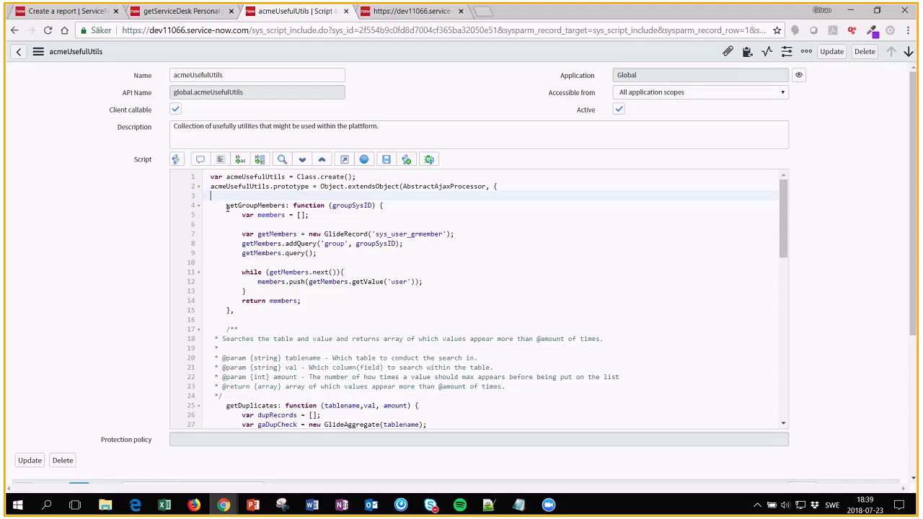
Highlight getGroupMembers, sys_user_grmember and getMembers.getValue('user') in the script
triple_click(227, 207)
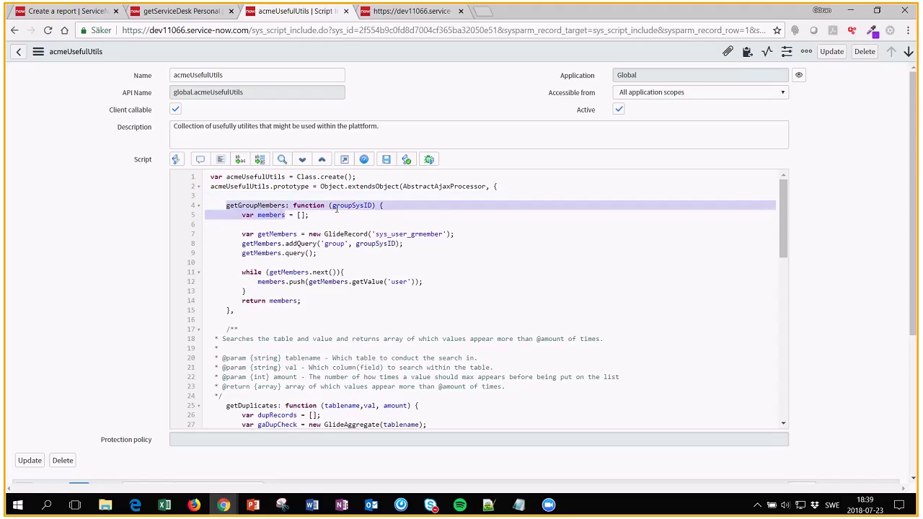
left_click(385, 208)
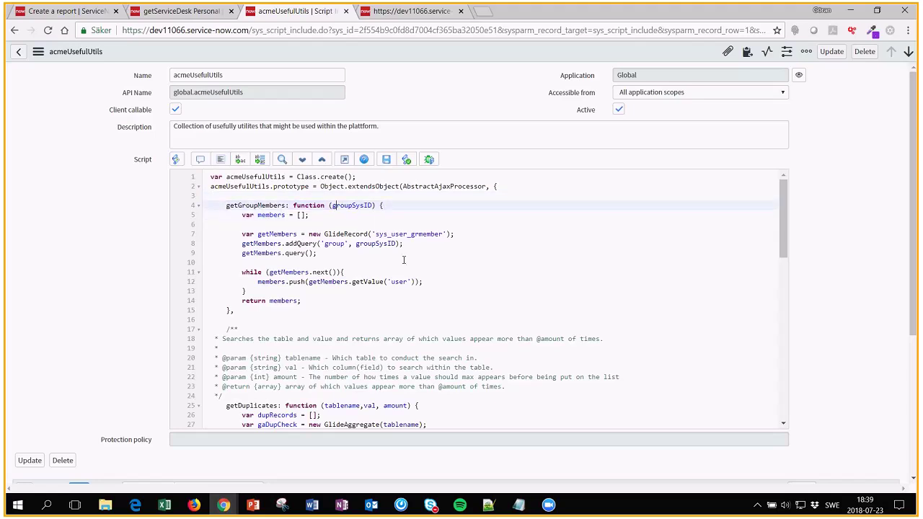
left_click_drag(375, 234, 443, 235)
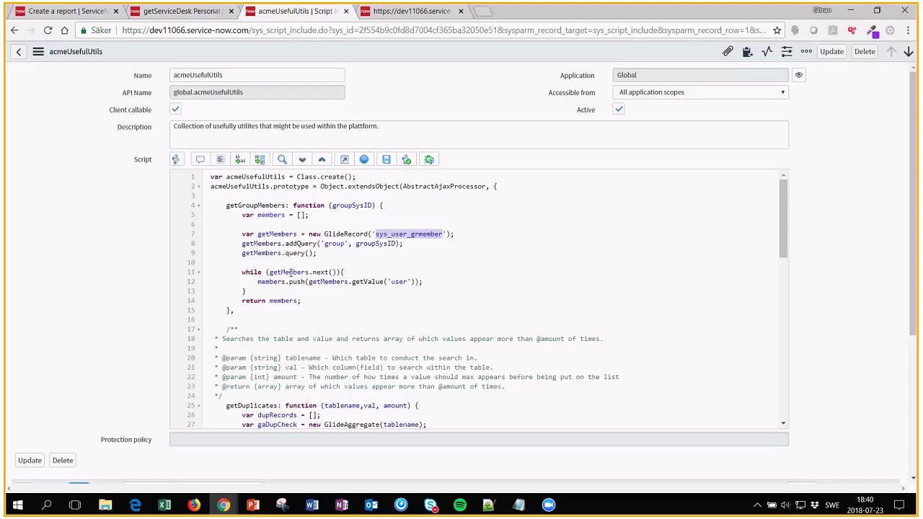
double_click(329, 281)
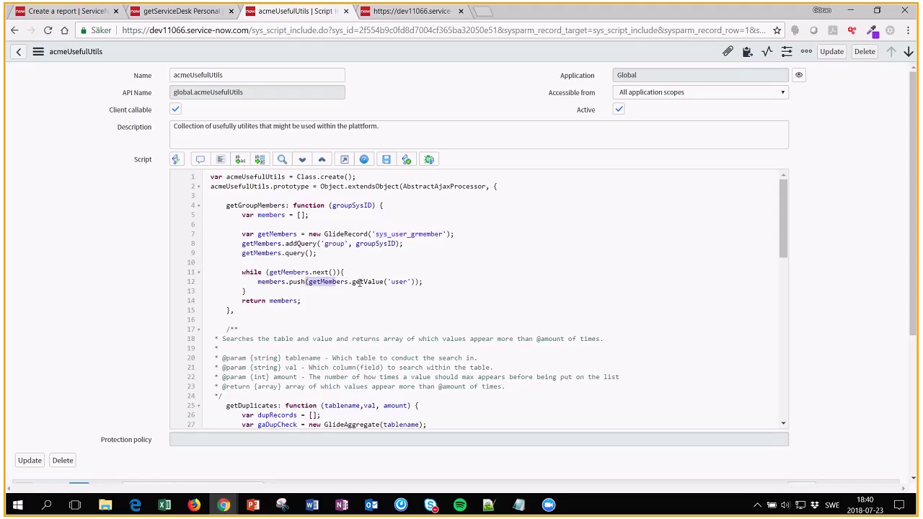
left_click_drag(359, 283, 415, 284)
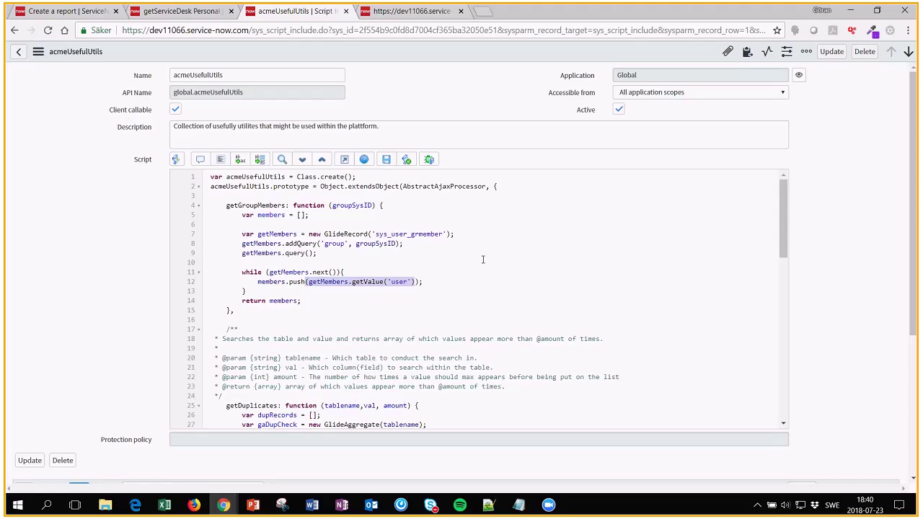
Highlight the group sys_id passed to acmeUsefulUtils().getGroupMembers in the getServiceDesk Personal script
left_click(191, 17)
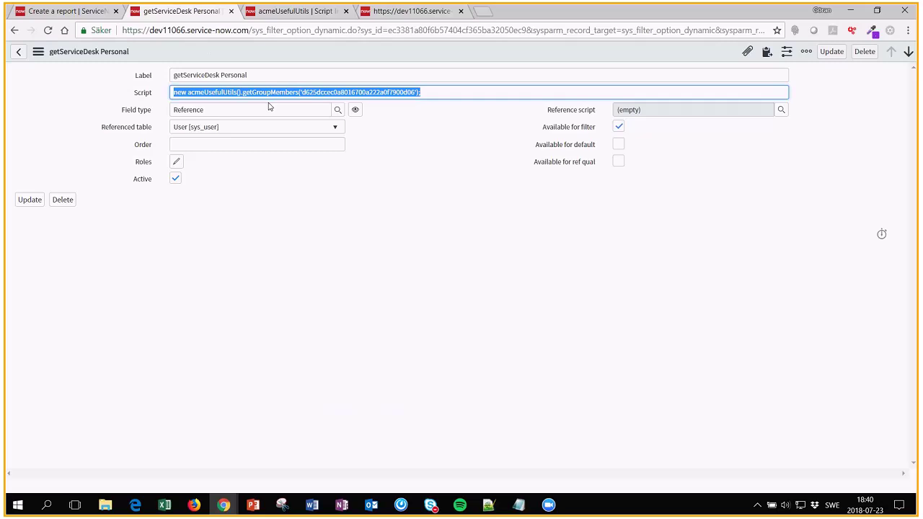
left_click(447, 91)
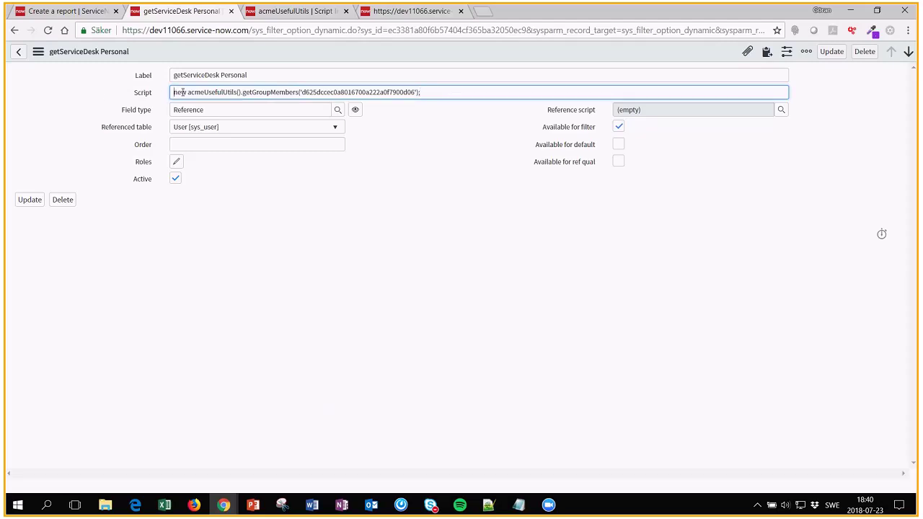
left_click_drag(174, 93, 421, 93)
mouse_move(593, 146)
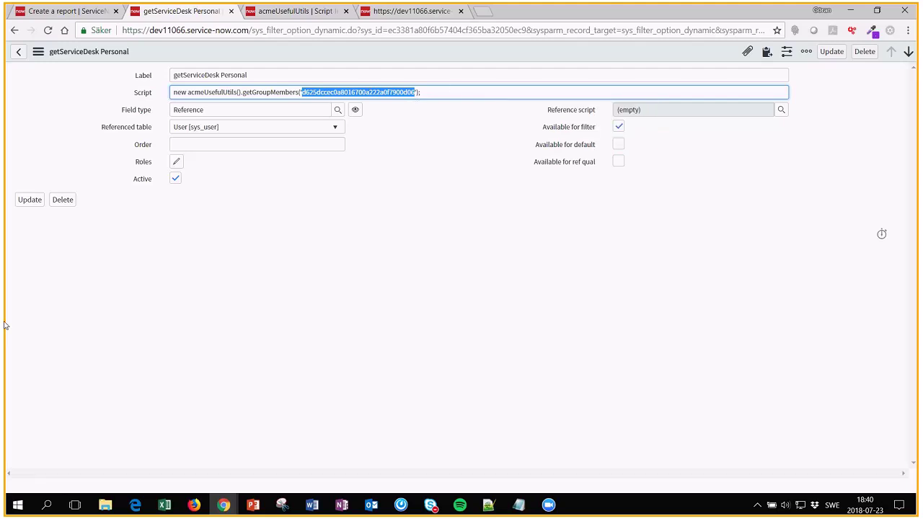
Replace the Assignment group filter with Opened by is (dynamic) getServiceDesk Personal
left_click(92, 14)
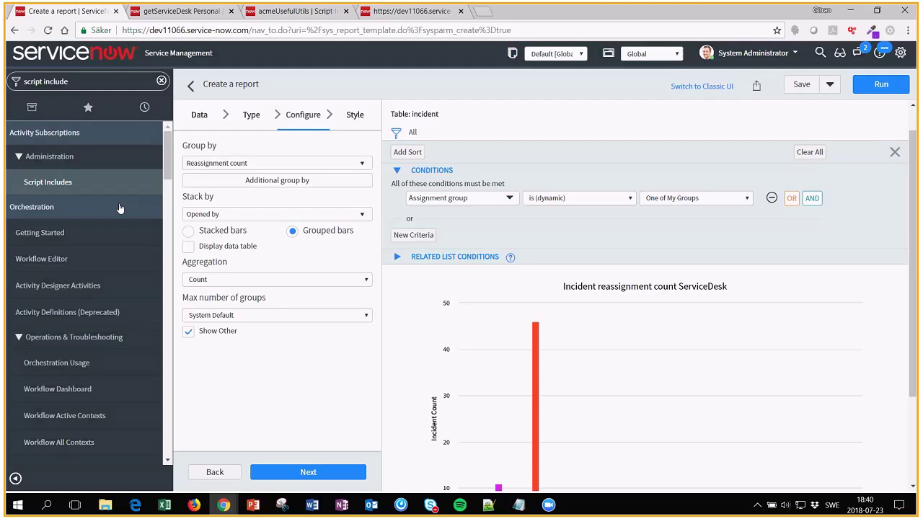
left_click(513, 203)
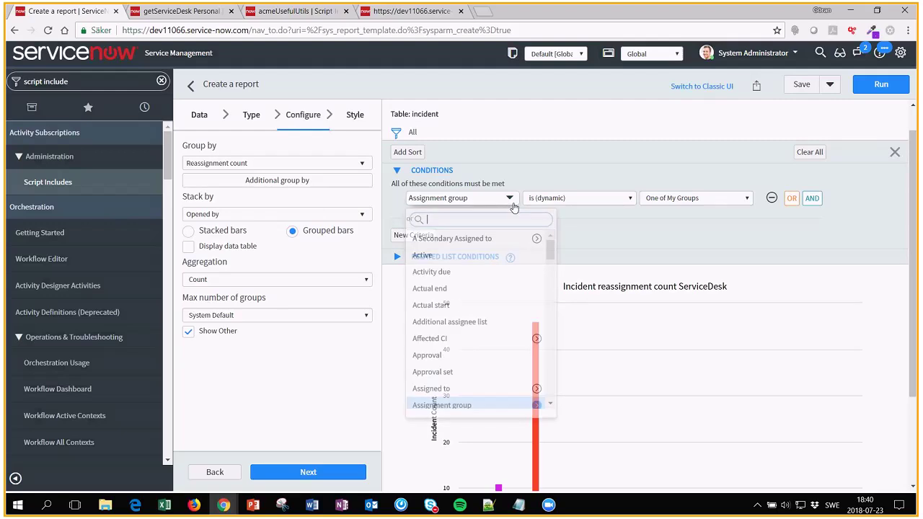
type("opend")
key("BackSpace")
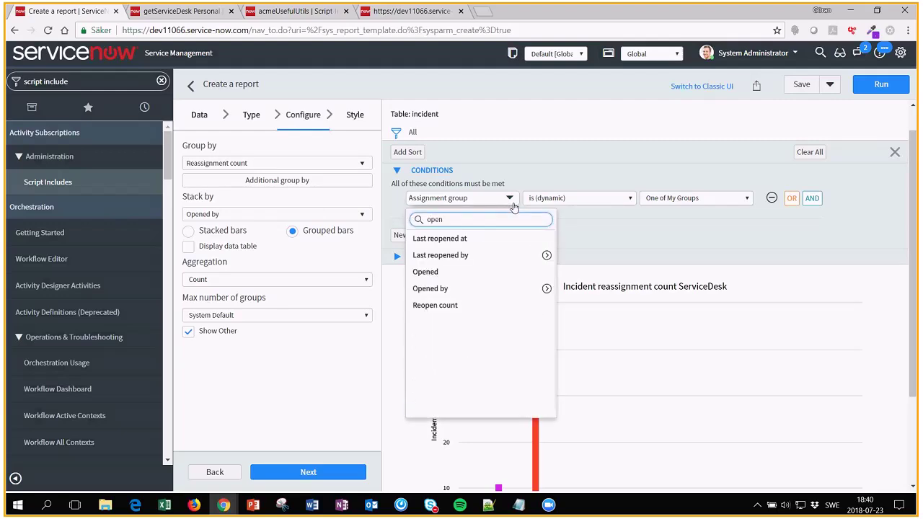
key("Down")
key("Down")
key("Down")
key("Down")
key("Return")
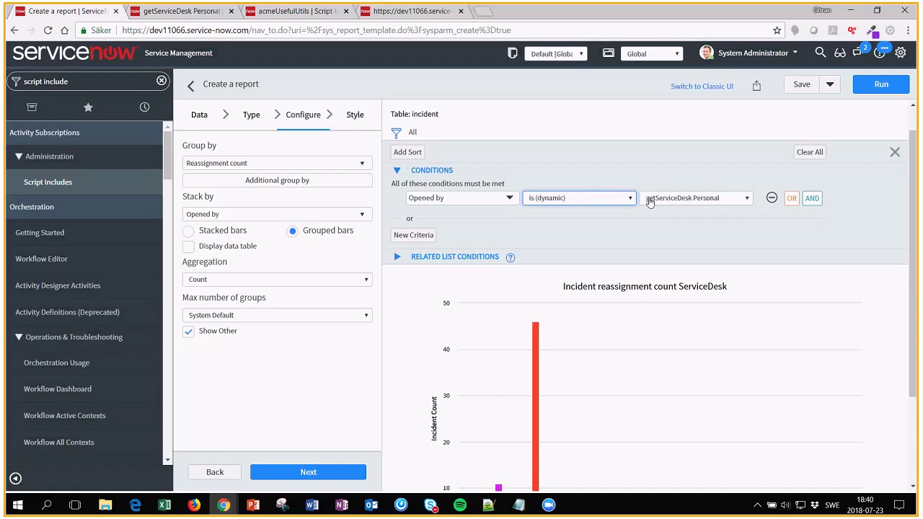
scroll(860, 274, "down", 2)
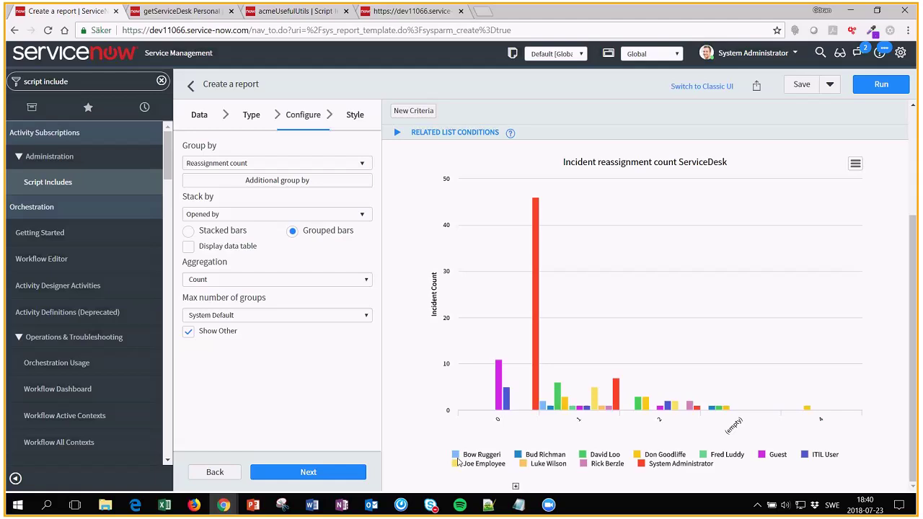
scroll(501, 461, "up", 2)
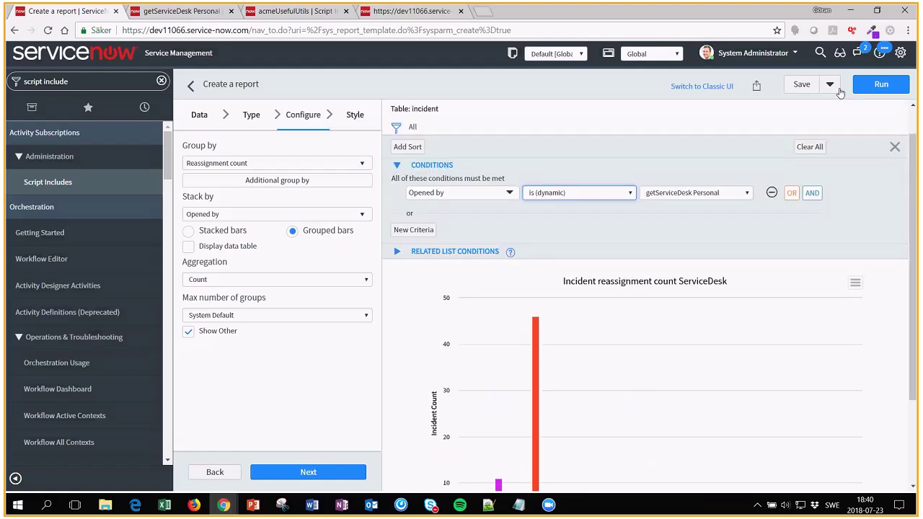
Run the report and check the bar chart now shows only two opening users
left_click(881, 84)
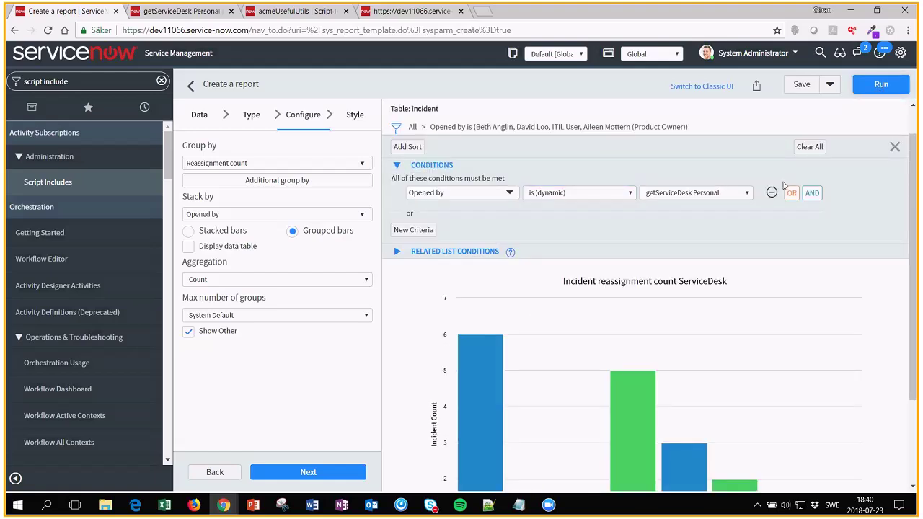
scroll(609, 214, "down", 2)
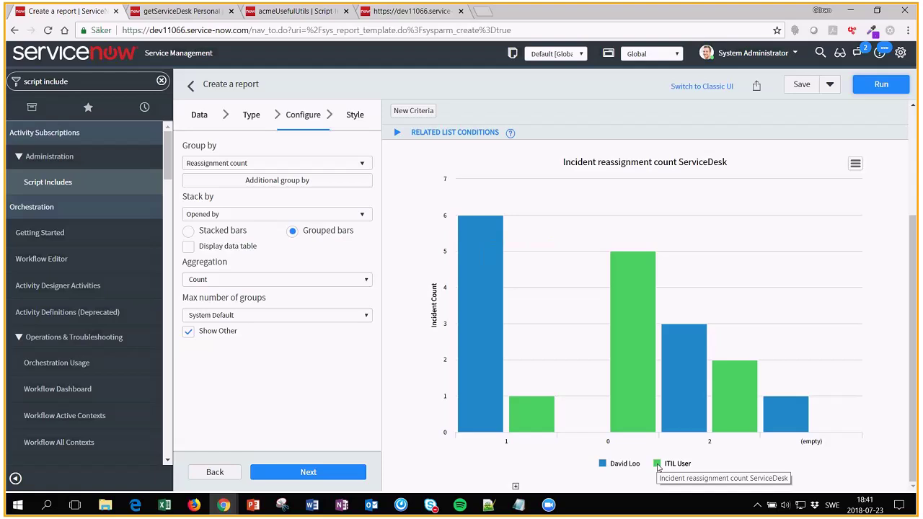
scroll(664, 400, "up", 2)
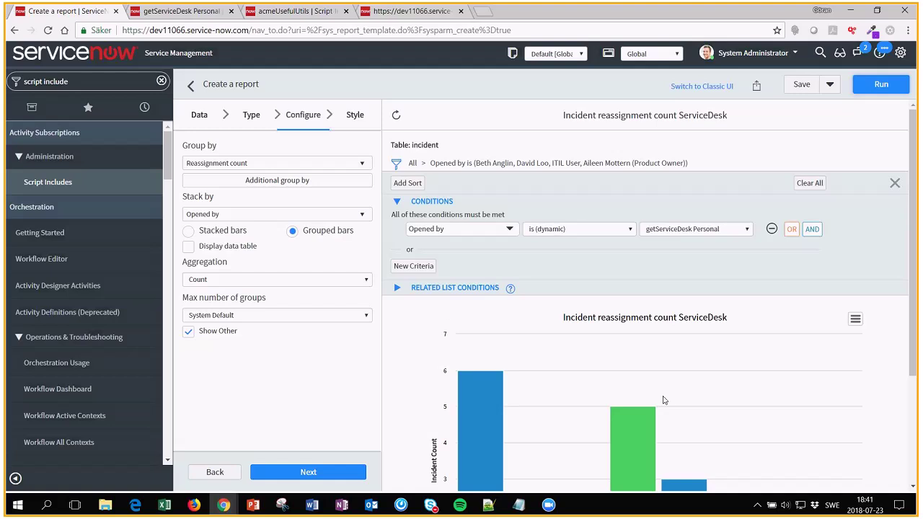
scroll(665, 400, "down", 2)
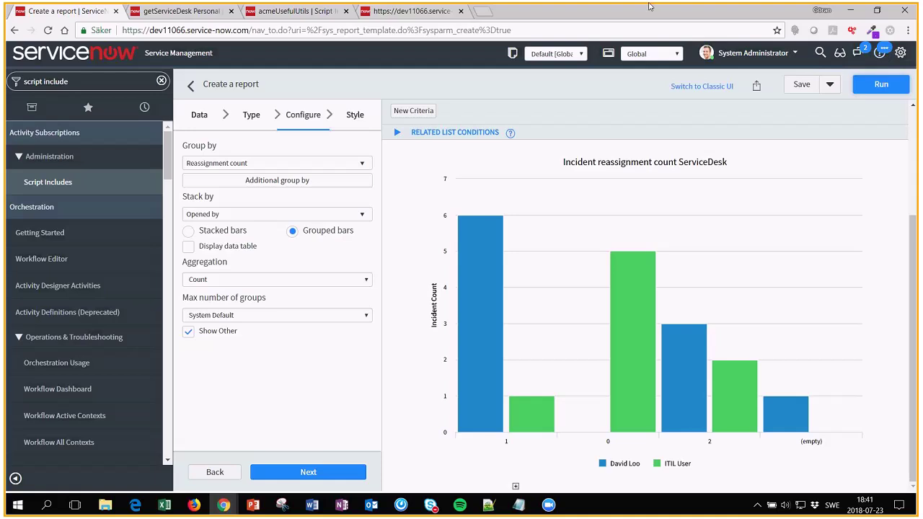
mouse_move(649, 7)
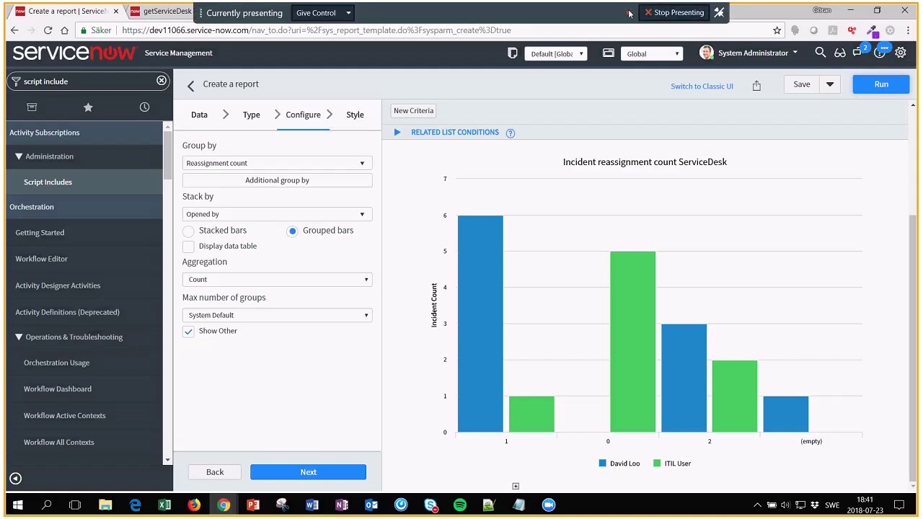
left_click(674, 12)
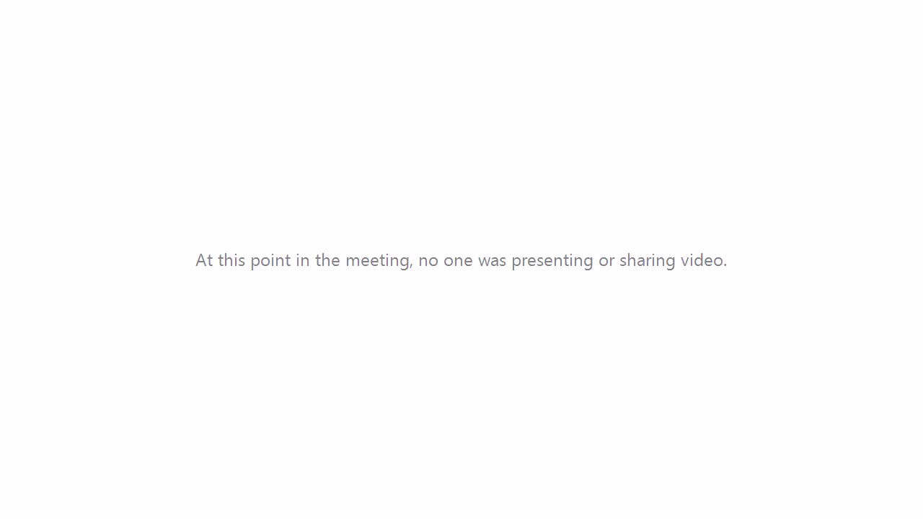